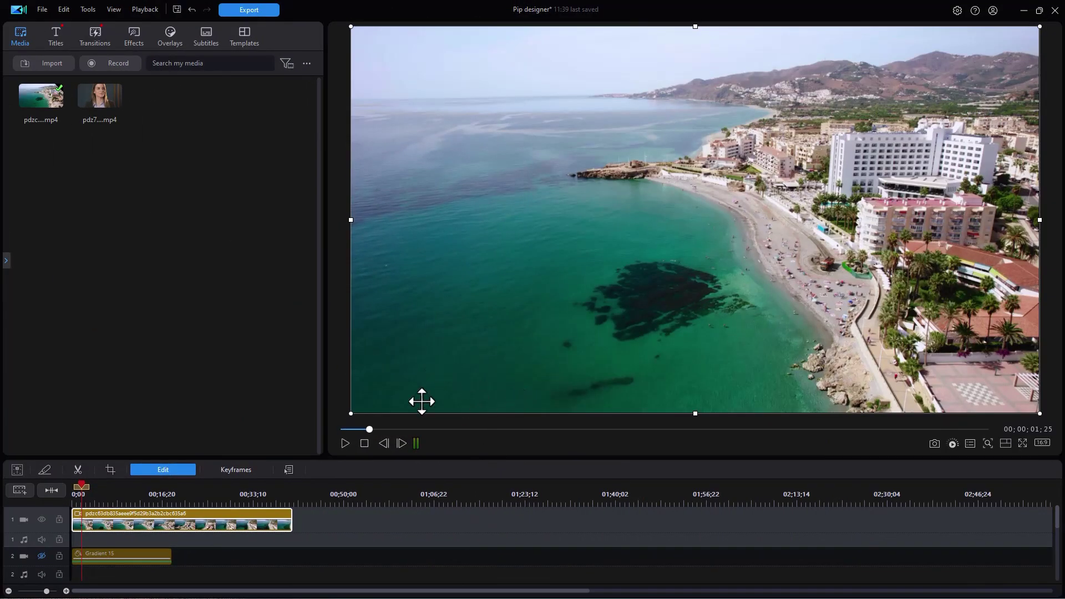
After previewing the beach clip, place the spokesperson video on track 4 at 0:00 and open its overlay editor.
{"action": "left_click", "coordinate": [343, 447]}
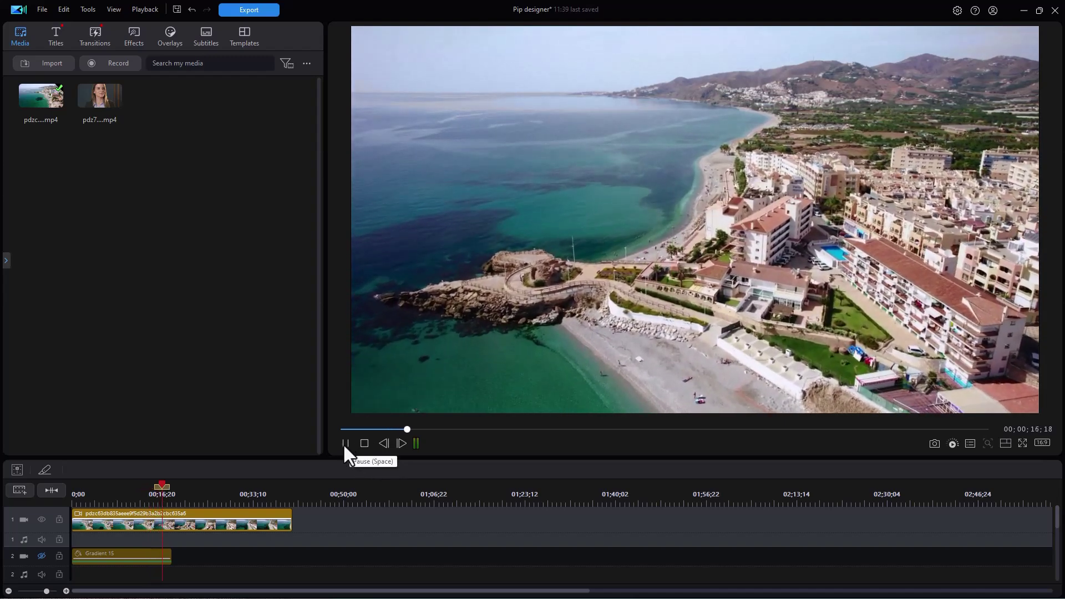
{"action": "left_click", "coordinate": [364, 444]}
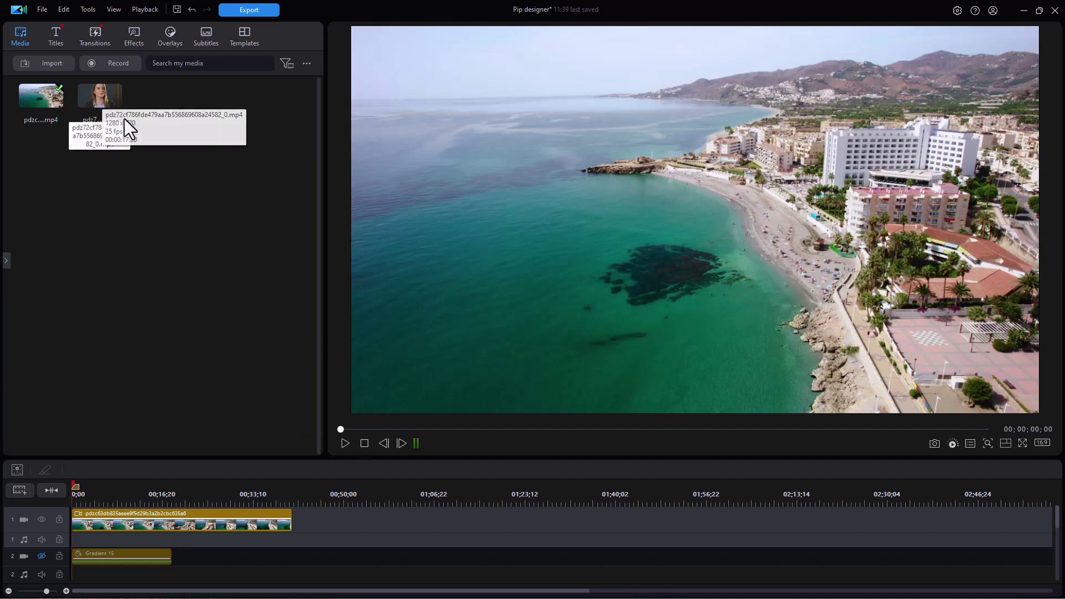
{"action": "left_click_drag", "start_coordinate": [104, 103], "coordinate": [65, 541]}
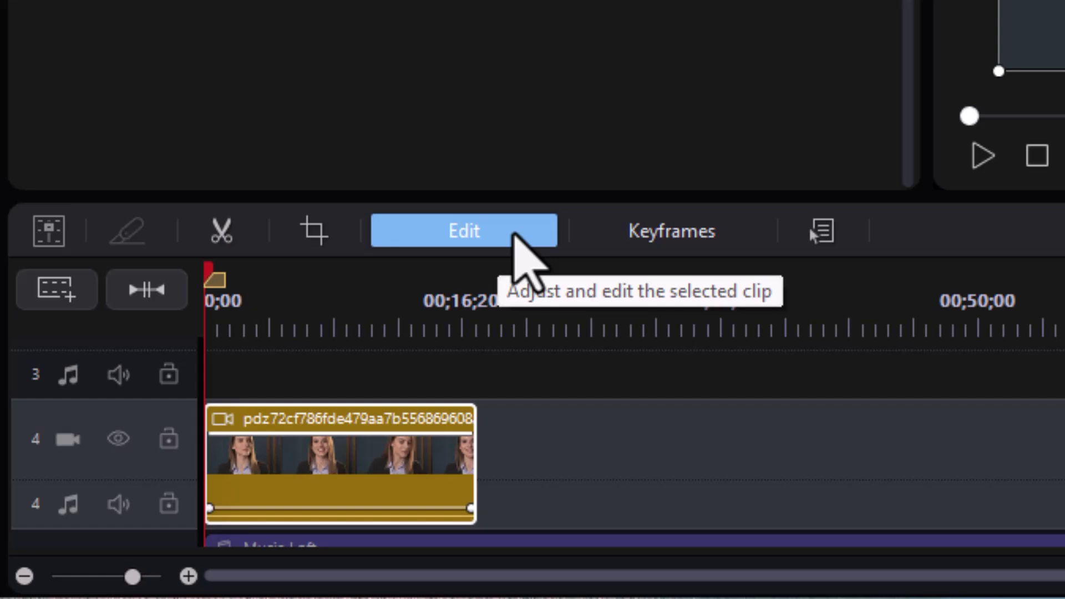
{"action": "left_click", "coordinate": [514, 233]}
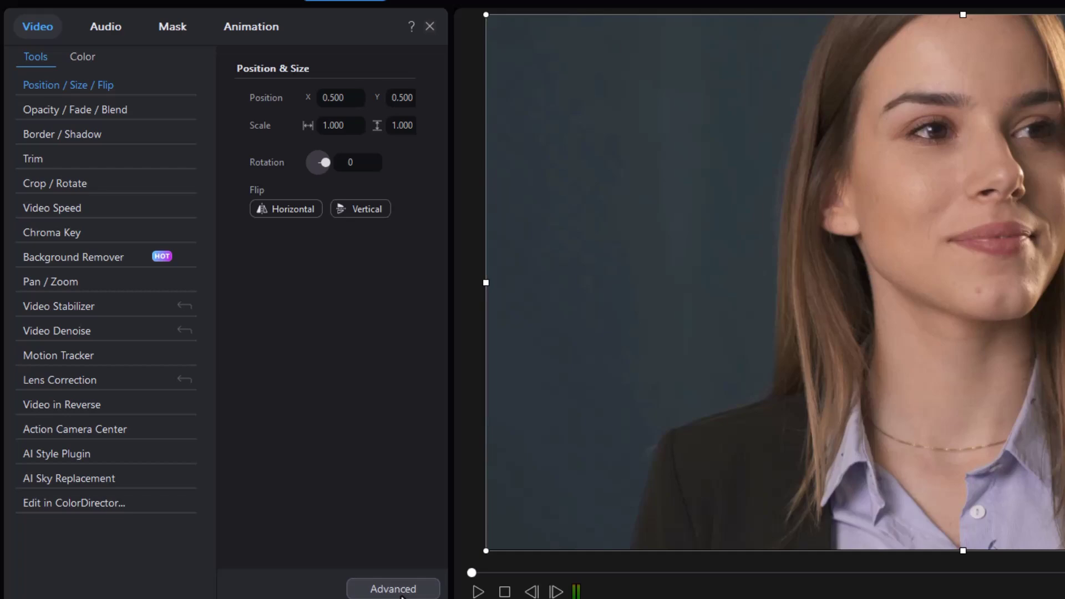
{"action": "left_click", "coordinate": [400, 592]}
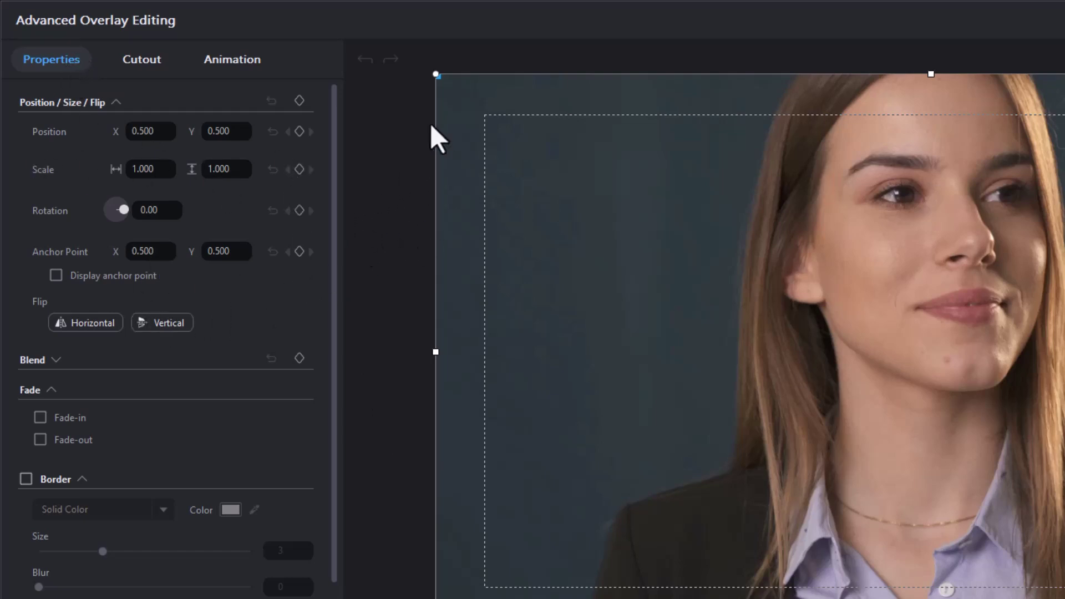
Grab the spokesperson overlay's corner handle in the preview to begin resizing it.
{"action": "left_click", "coordinate": [436, 74]}
Scale the spokesperson overlay to 0.525 and move it left to position 0.312/0.738.
{"action": "left_click_drag", "start_coordinate": [437, 74], "coordinate": [904, 502]}
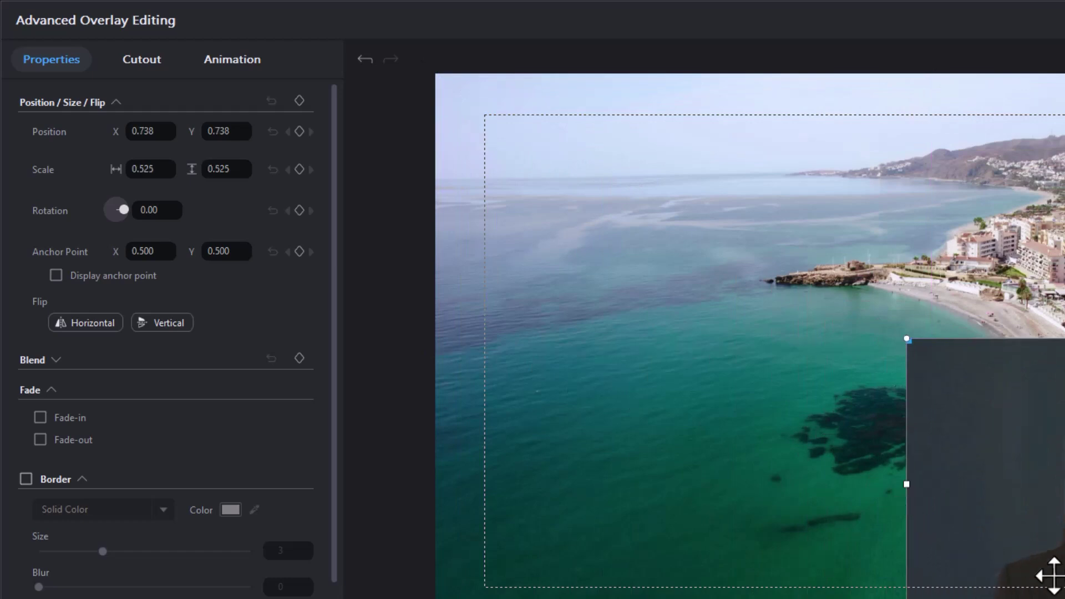
{"action": "left_click_drag", "start_coordinate": [1024, 523], "coordinate": [596, 481]}
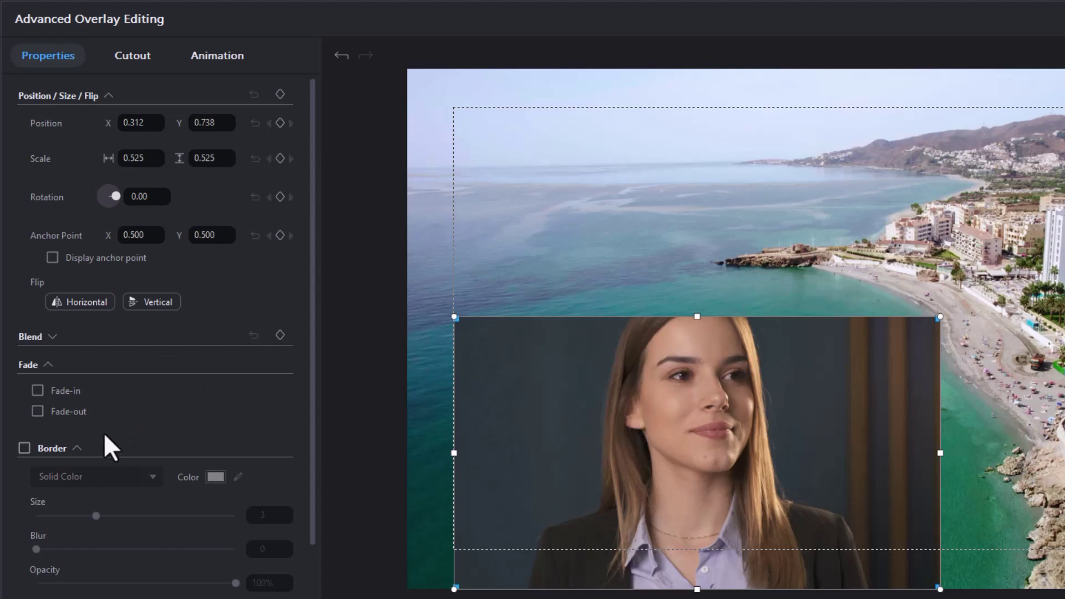
{"action": "left_click", "coordinate": [23, 447]}
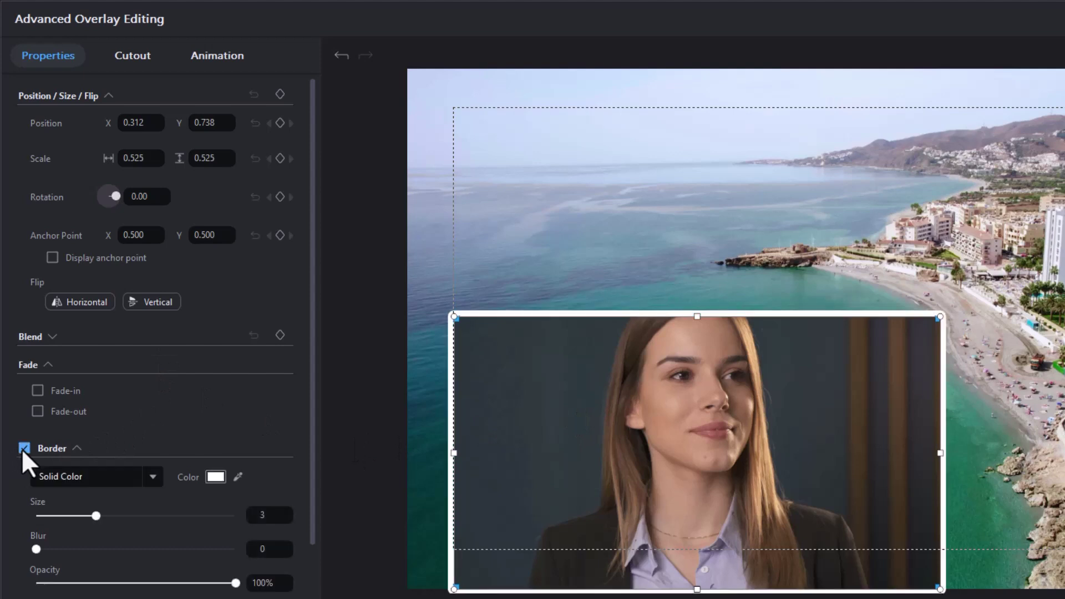
{"action": "left_click", "coordinate": [153, 477]}
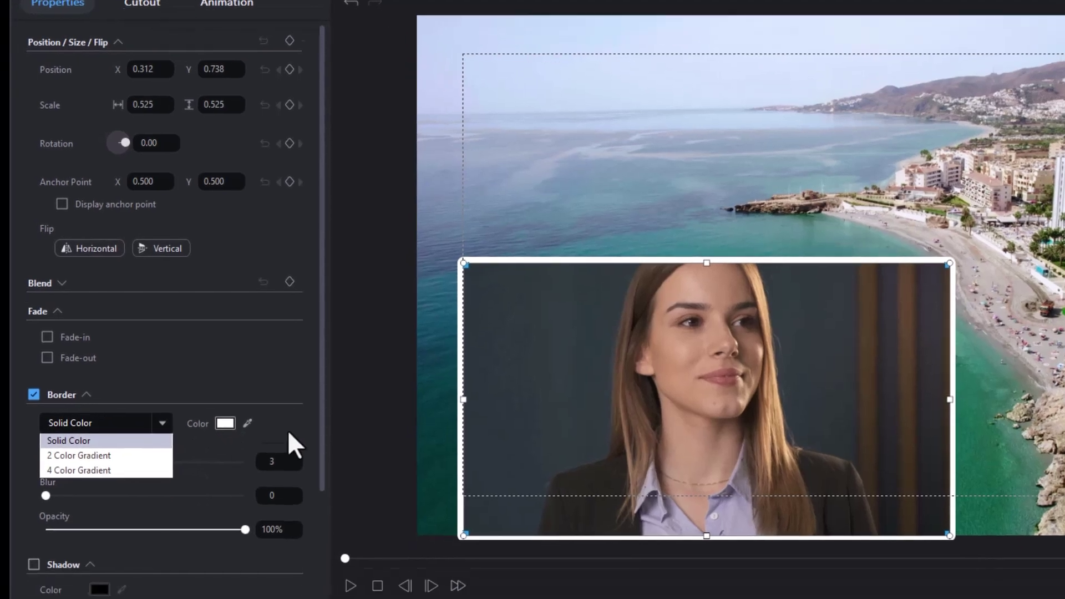
{"action": "left_click", "coordinate": [279, 485]}
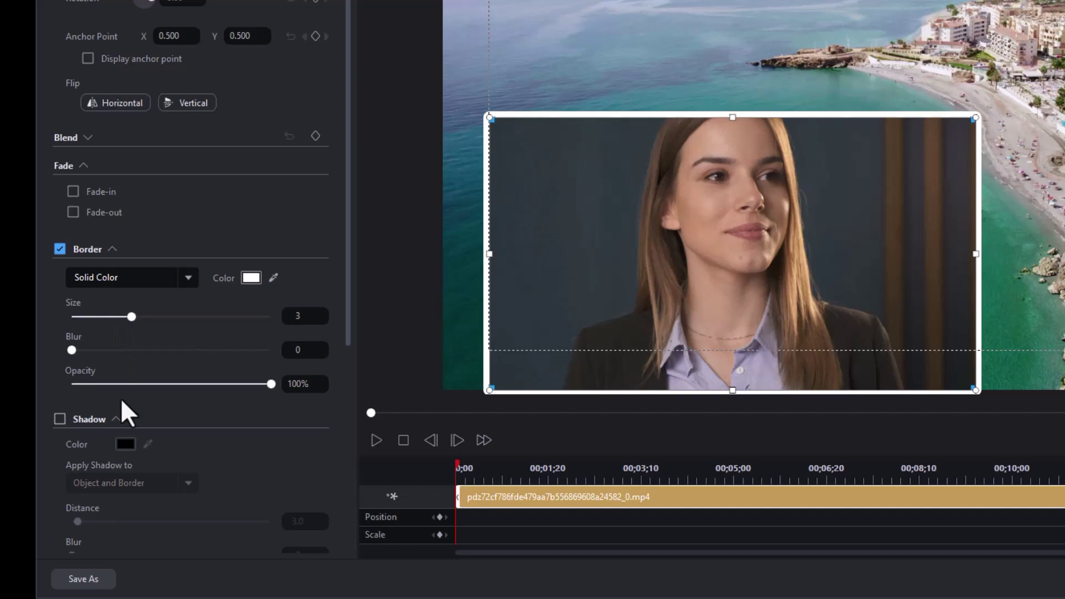
{"action": "left_click", "coordinate": [58, 418]}
{"action": "left_click", "coordinate": [58, 417]}
{"action": "left_click", "coordinate": [64, 253]}
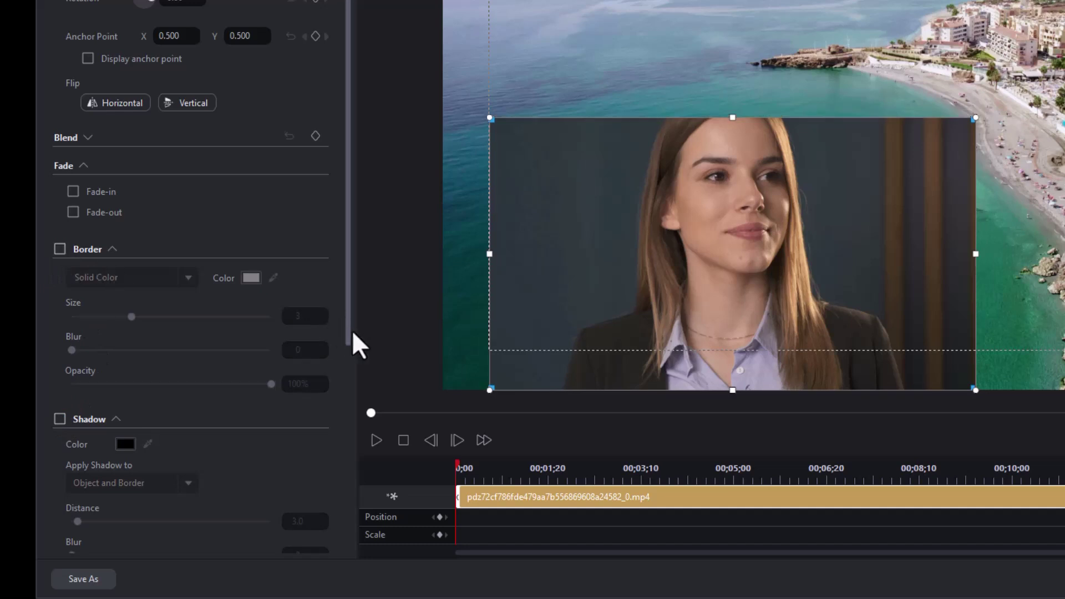
{"action": "left_click_drag", "start_coordinate": [351, 331], "coordinate": [348, 266]}
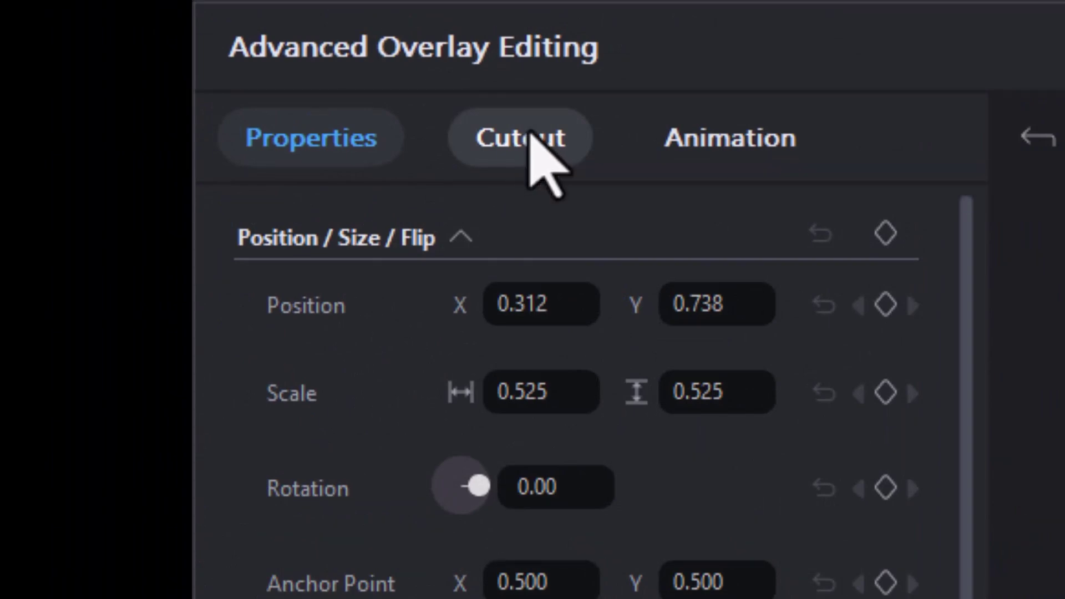
Enable AI Background Remover with the Transparent option in the Cutout settings.
{"action": "left_click", "coordinate": [530, 134]}
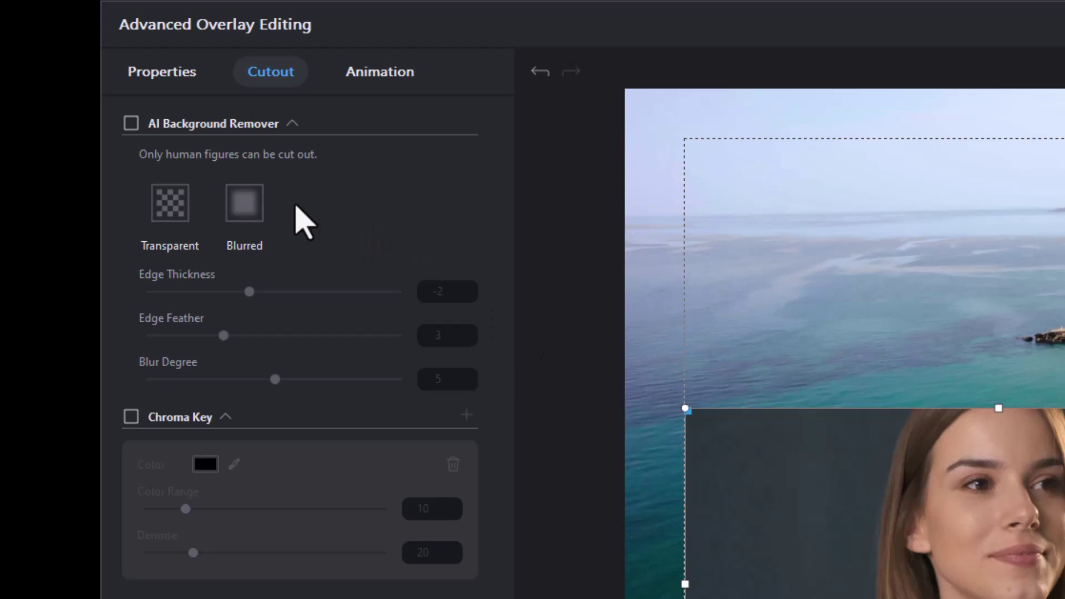
{"action": "left_click", "coordinate": [129, 123]}
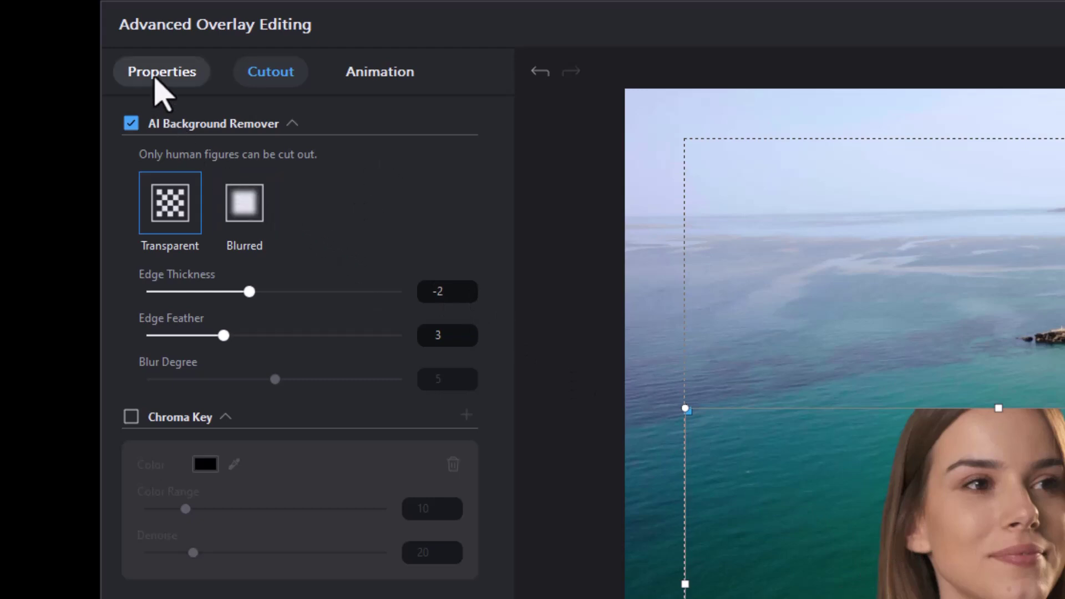
In Properties, try a white border and drop shadow on the cut-out woman, then turn both off.
{"action": "left_click", "coordinate": [161, 78]}
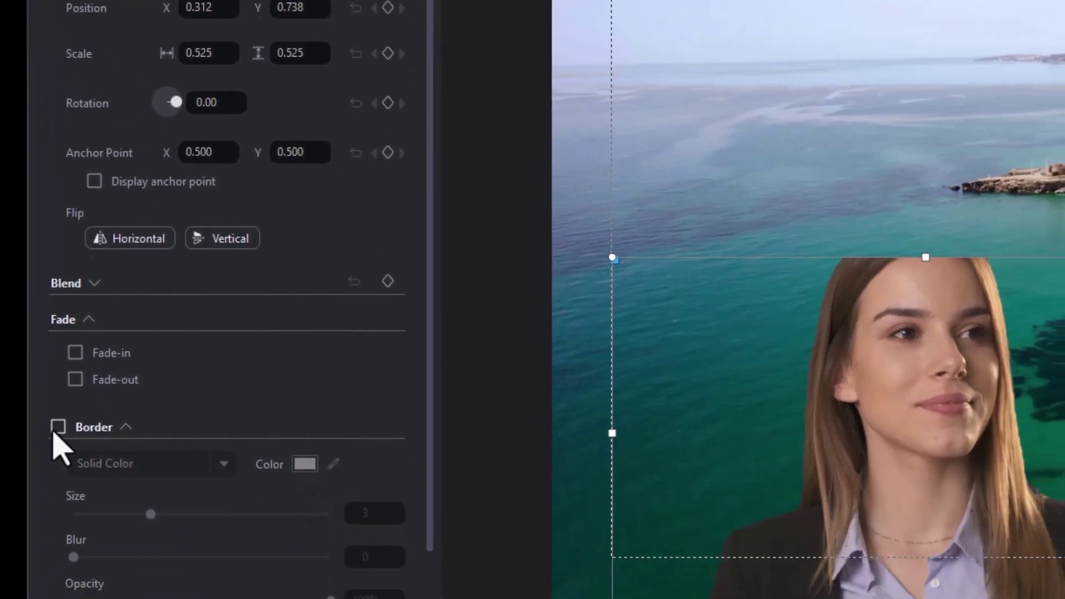
{"action": "left_click", "coordinate": [131, 578]}
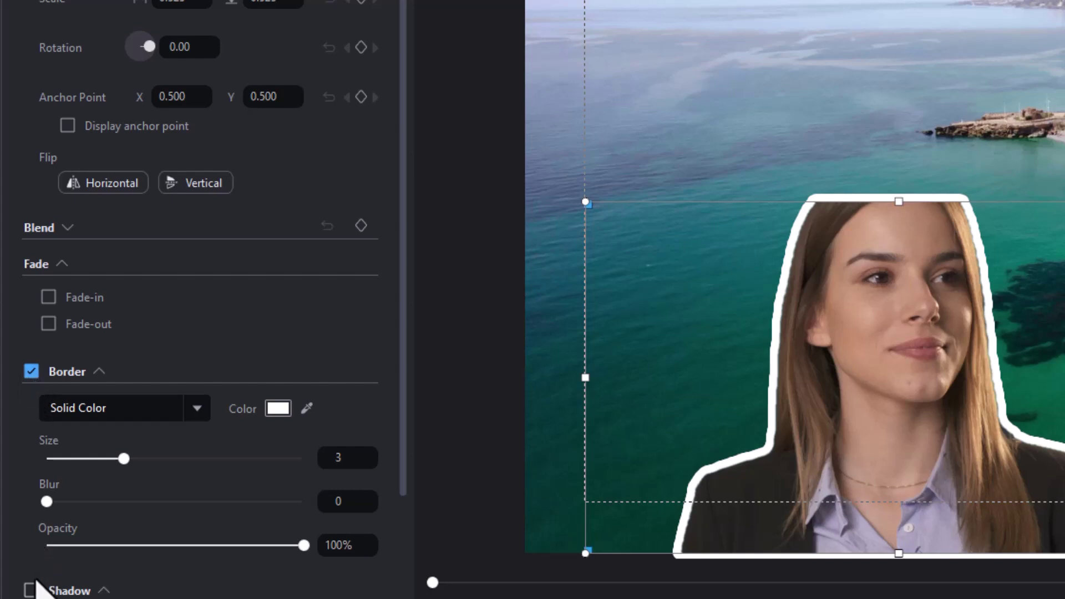
{"action": "left_click", "coordinate": [31, 590]}
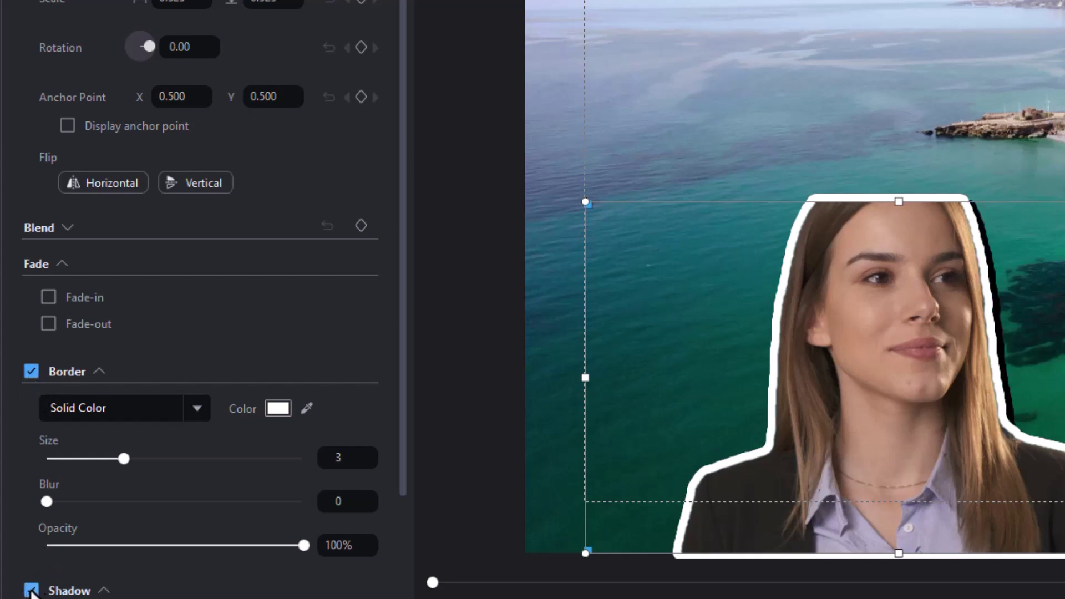
{"action": "left_click", "coordinate": [31, 591]}
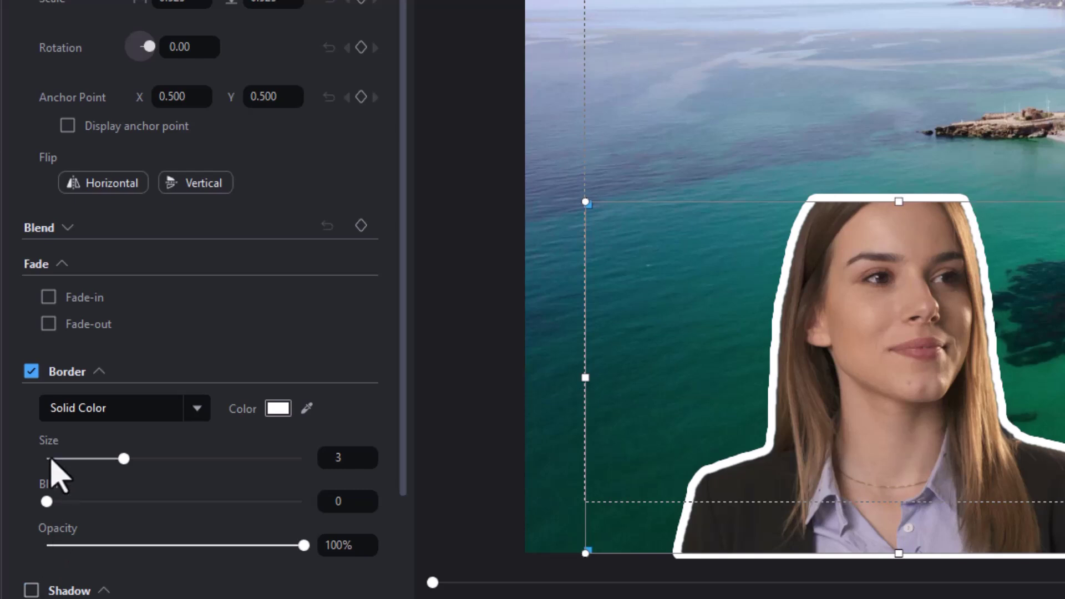
{"action": "left_click", "coordinate": [31, 371]}
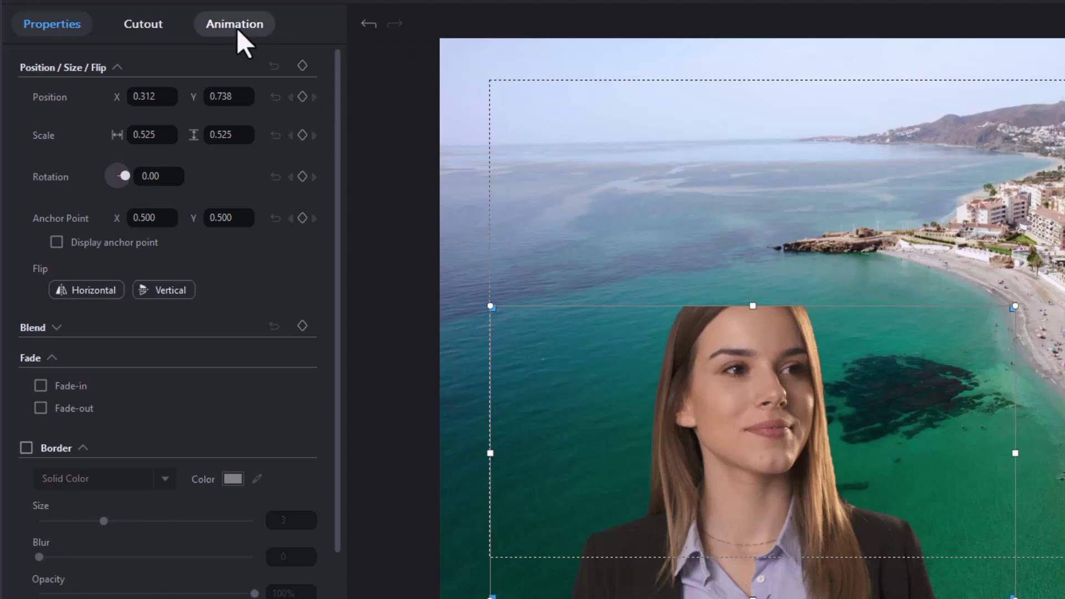
Apply the Ripple 01 entrance animation and lengthen it to 2.0 seconds.
{"action": "left_click", "coordinate": [236, 31]}
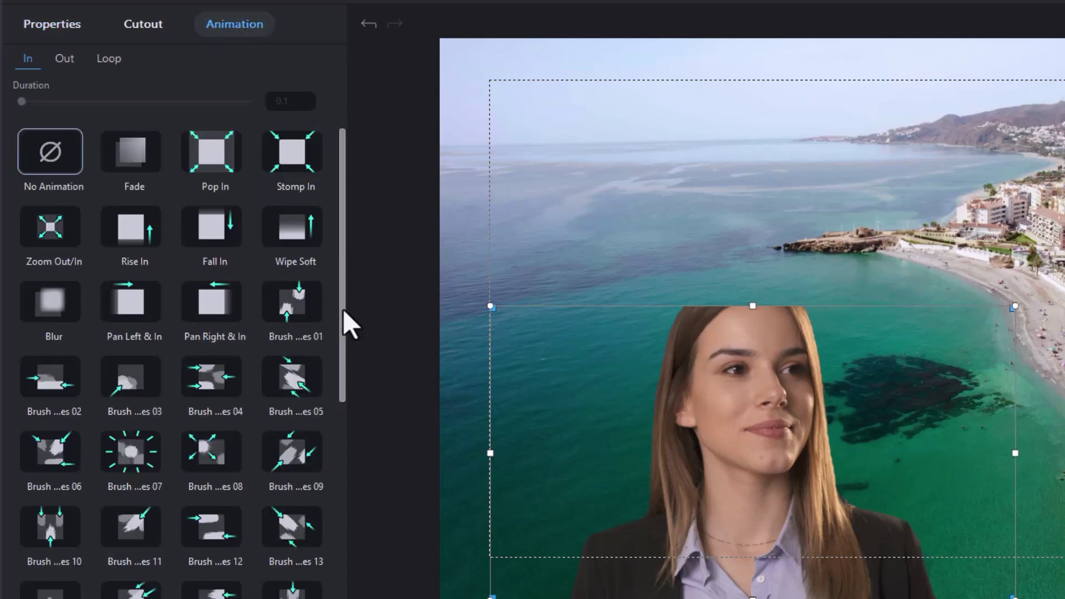
{"action": "left_click_drag", "start_coordinate": [343, 308], "coordinate": [336, 598]}
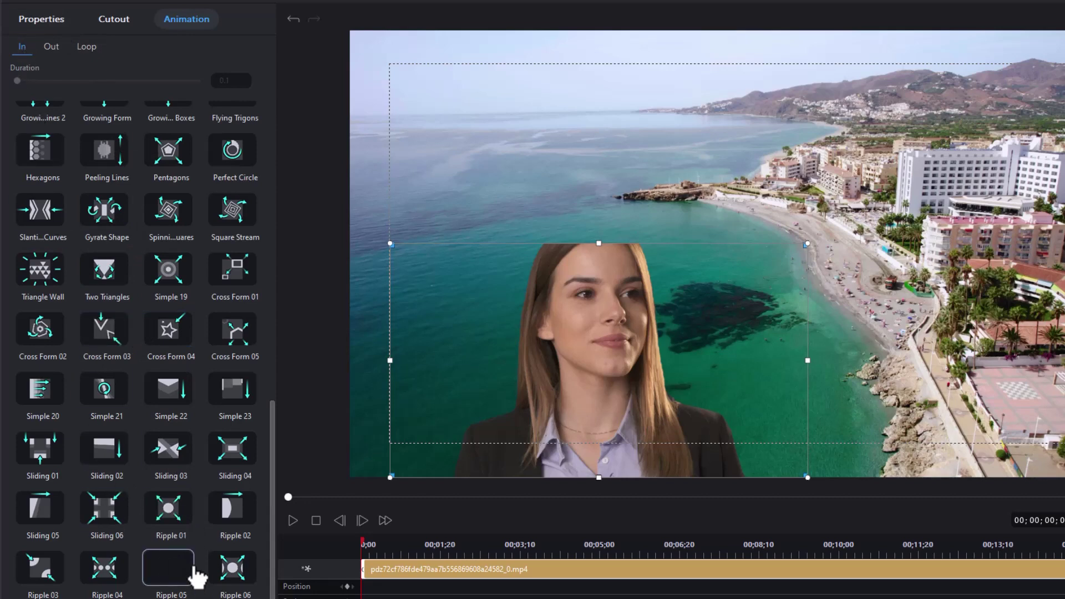
{"action": "left_click", "coordinate": [176, 513]}
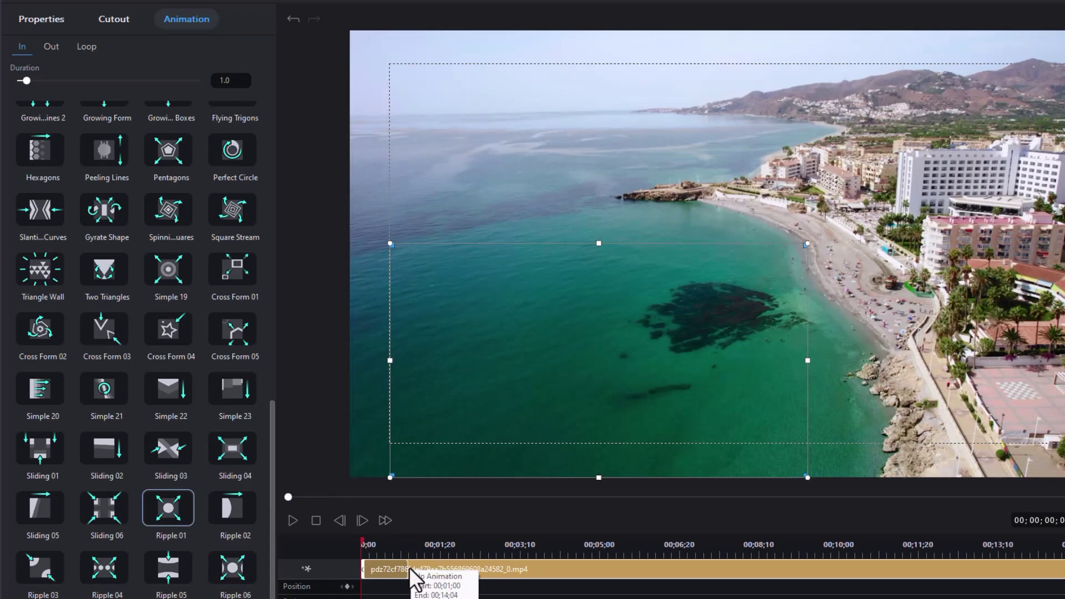
{"action": "left_click_drag", "start_coordinate": [408, 569], "coordinate": [373, 585]}
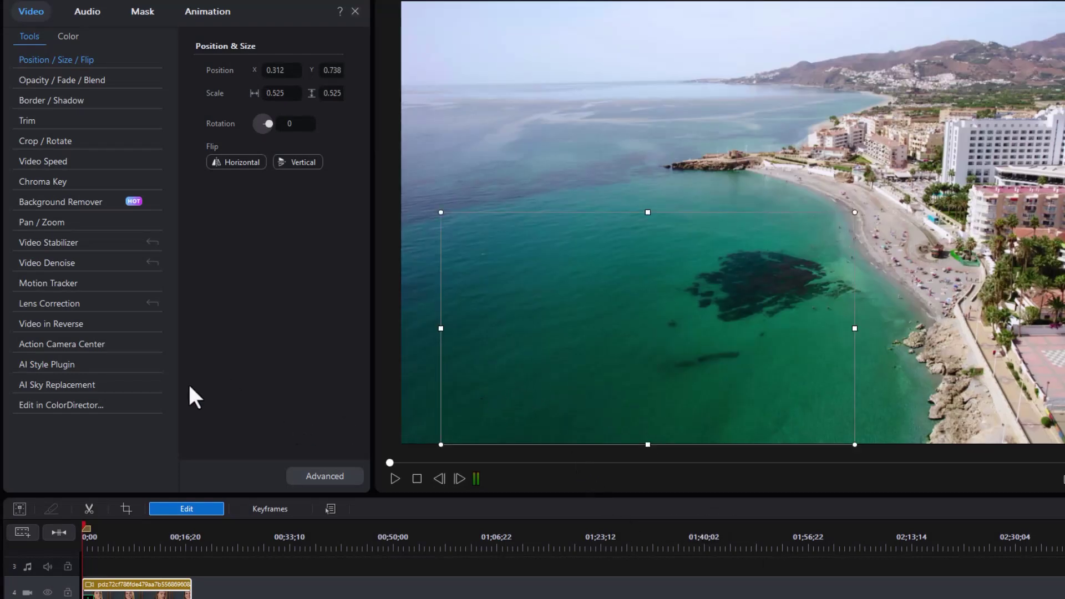
Play the composite preview, jump back earlier, and select the spokesperson overlay.
{"action": "left_click", "coordinate": [395, 476]}
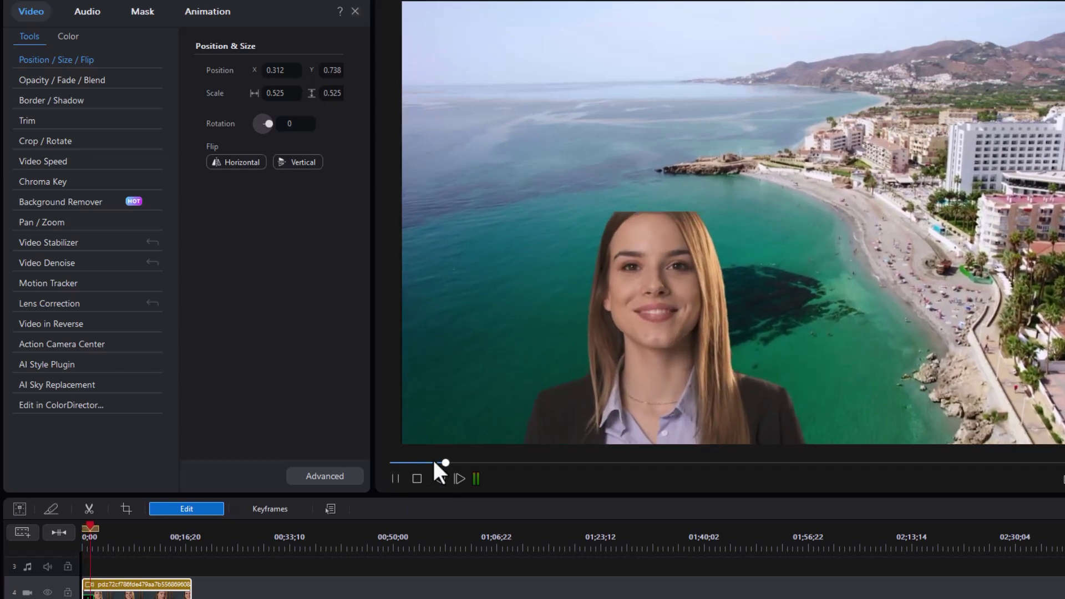
{"action": "left_click", "coordinate": [396, 479]}
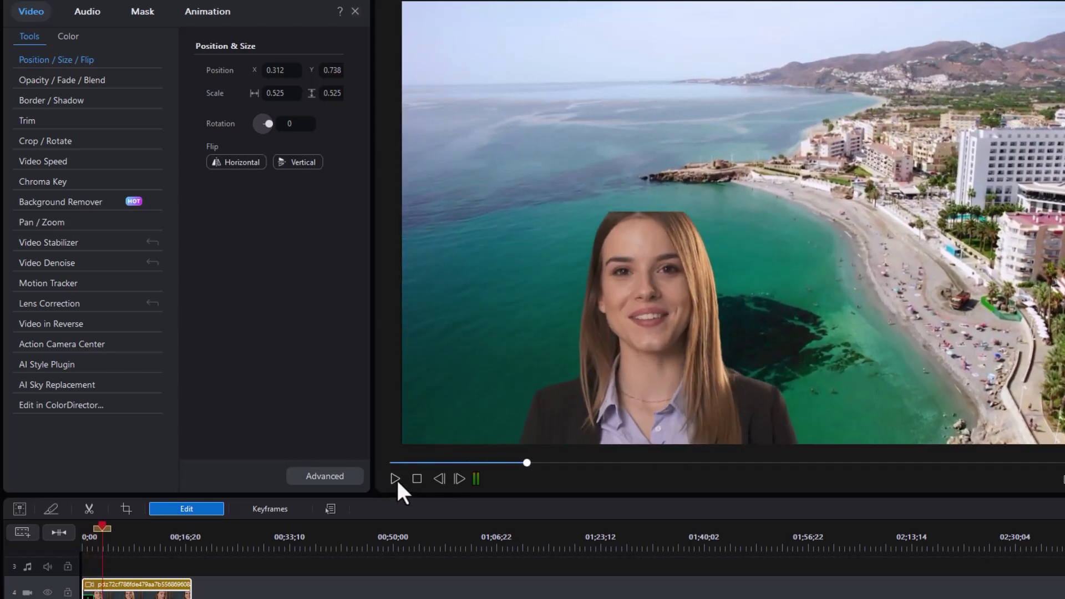
{"action": "left_click", "coordinate": [681, 249]}
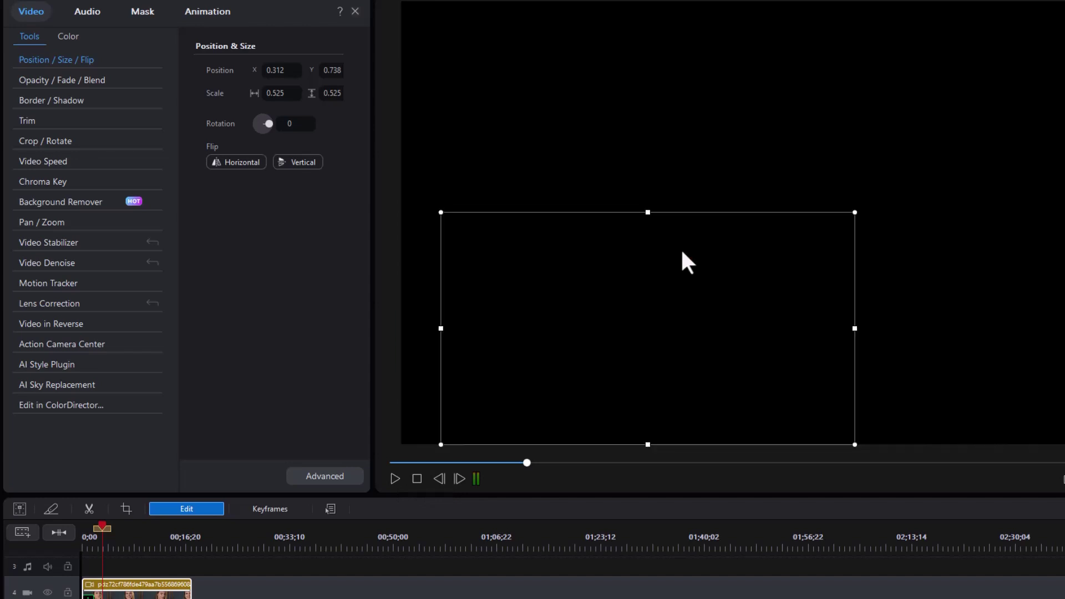
{"action": "left_click", "coordinate": [417, 462]}
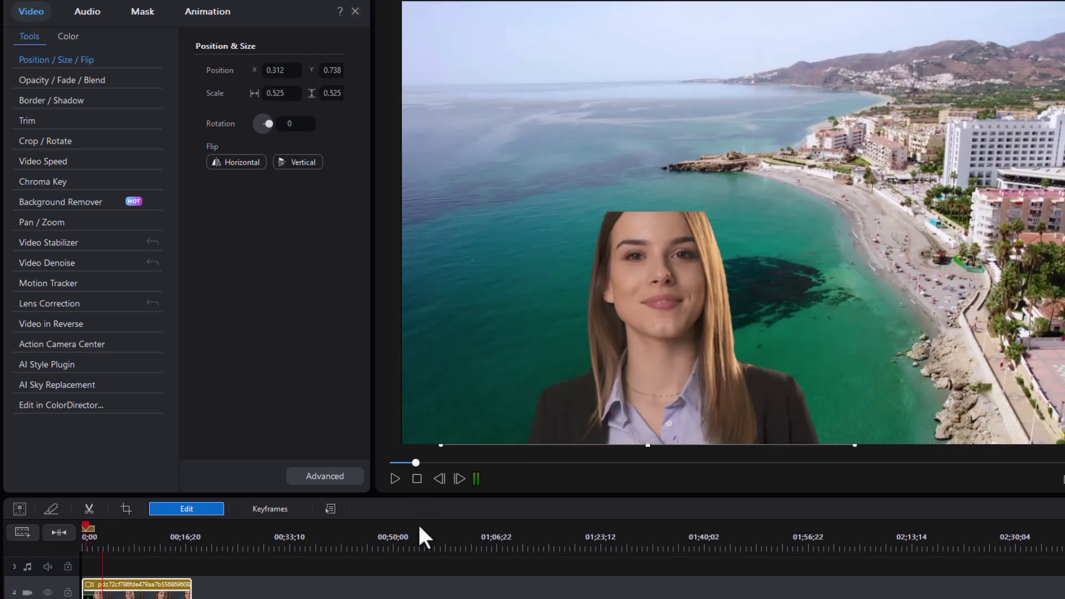
{"action": "left_click", "coordinate": [532, 332]}
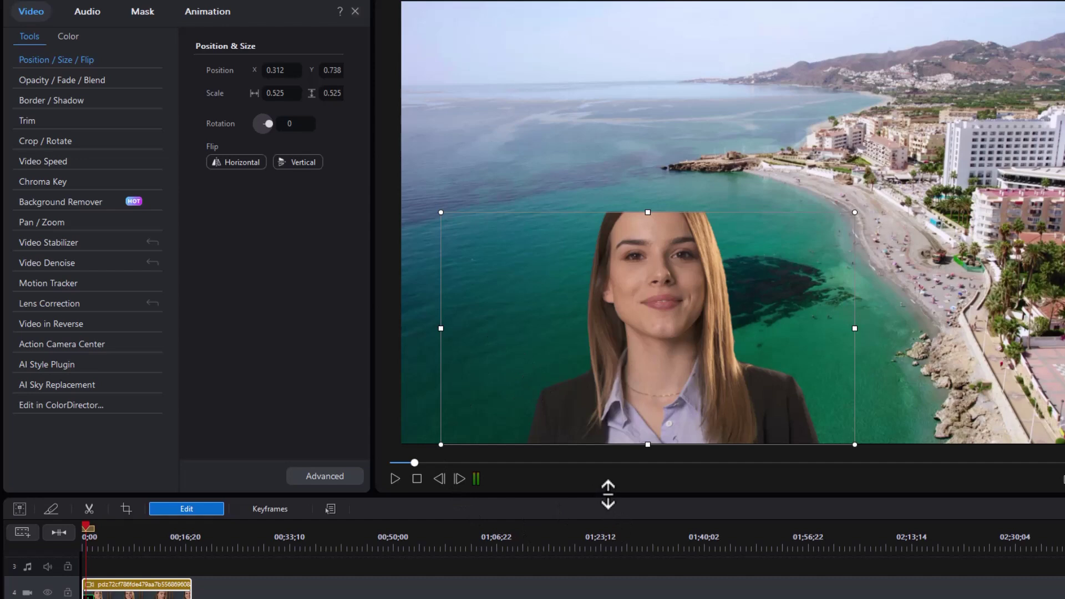
Enlarge the timeline, scroll up to tracks 1–3, and close the Video tools panel.
{"action": "left_click_drag", "start_coordinate": [608, 493], "coordinate": [610, 417]}
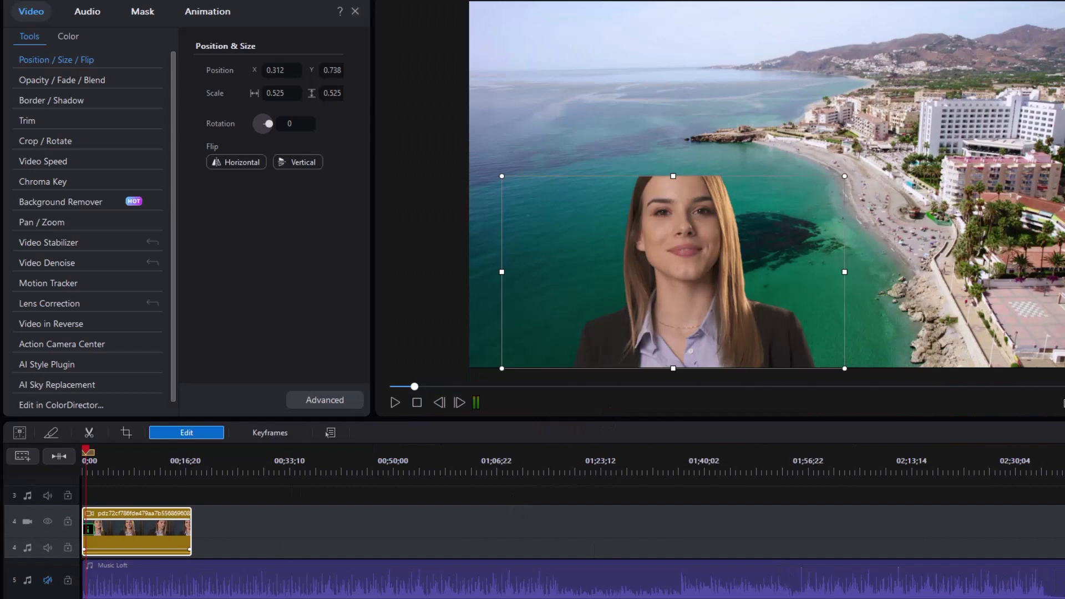
{"action": "scroll", "coordinate": [555, 532], "scroll_direction": "up", "scroll_amount": 3}
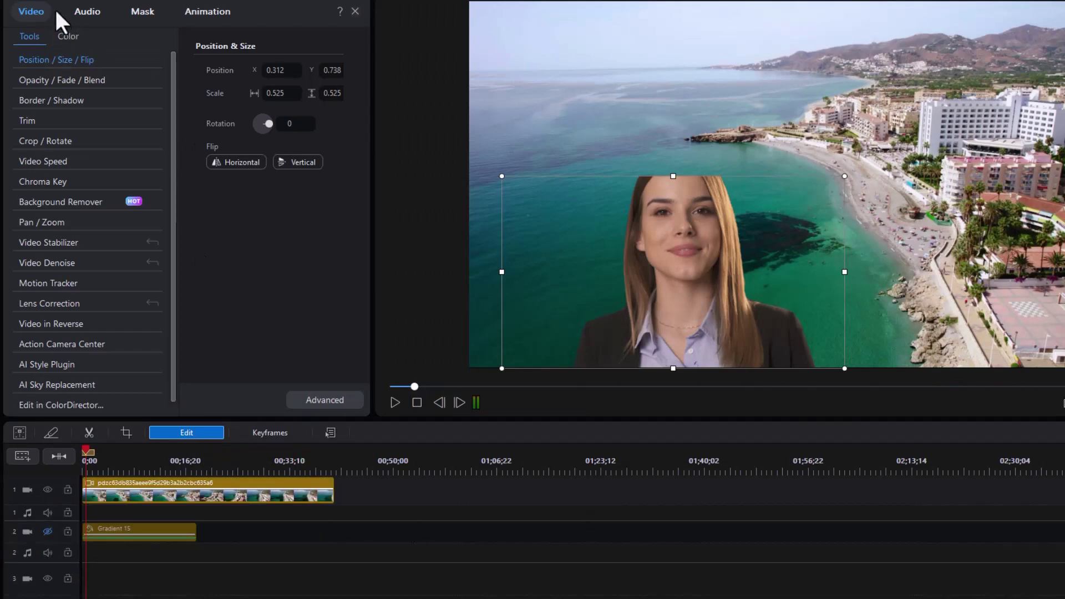
{"action": "left_click", "coordinate": [353, 9]}
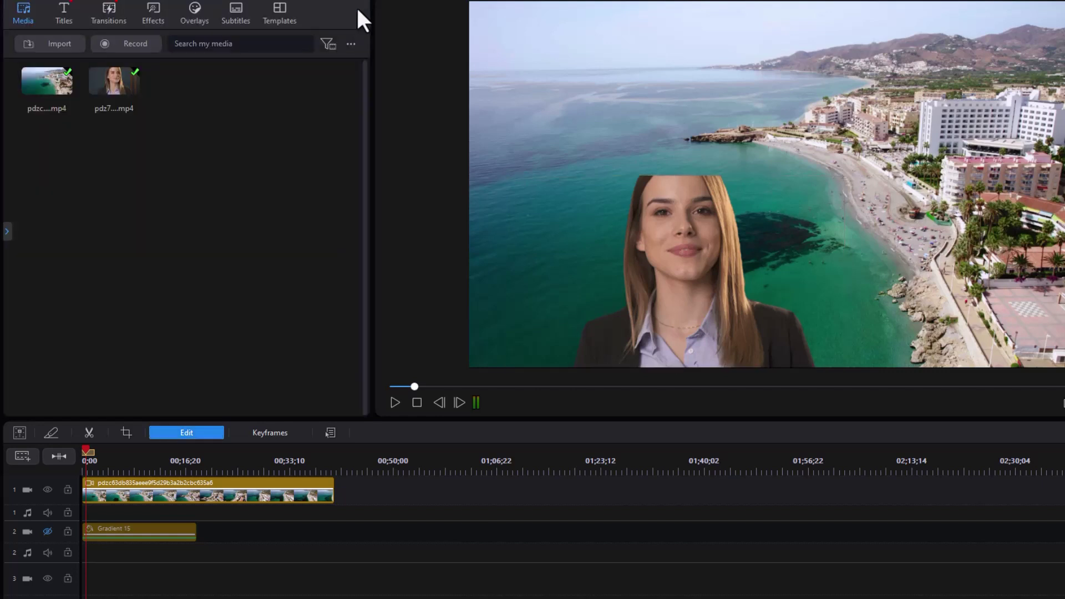
Preview the custom Southern Getaway title and drag it onto track 3 at 0;00.
{"action": "left_click", "coordinate": [68, 11]}
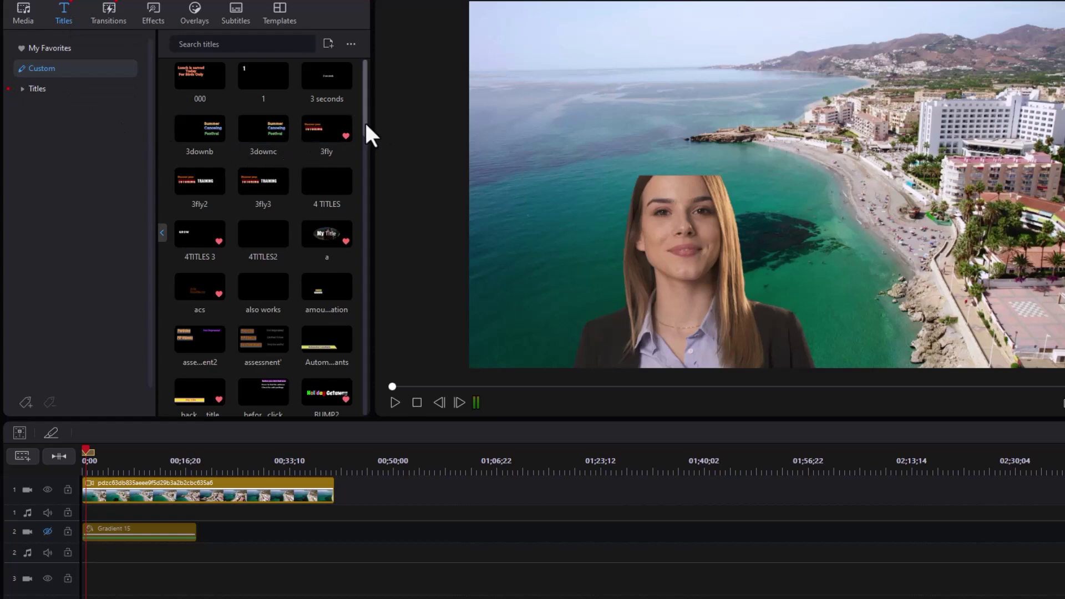
{"action": "left_click_drag", "start_coordinate": [368, 123], "coordinate": [357, 339]}
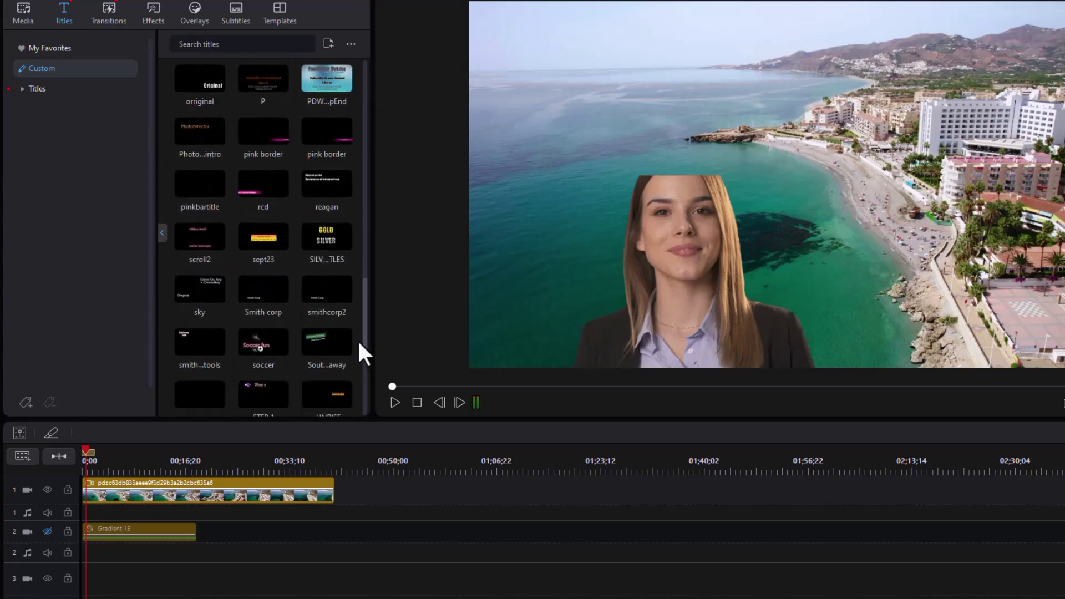
{"action": "left_click", "coordinate": [328, 348]}
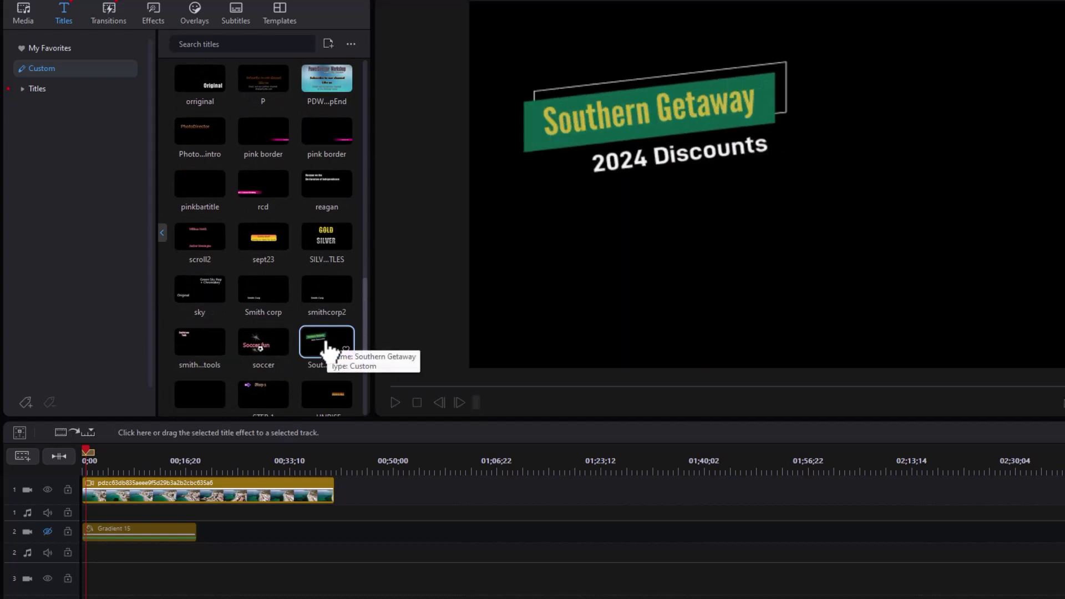
{"action": "left_click_drag", "start_coordinate": [326, 348], "coordinate": [66, 585]}
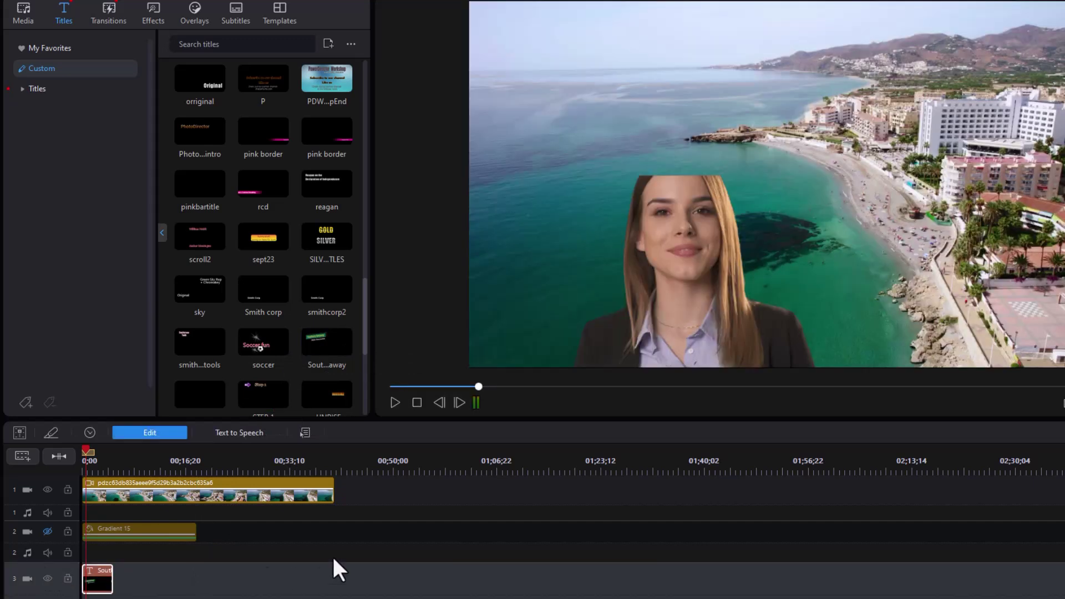
Extend the Southern Getaway title on track 3 to about 00;17;20 and replay from the start.
{"action": "left_click", "coordinate": [396, 403]}
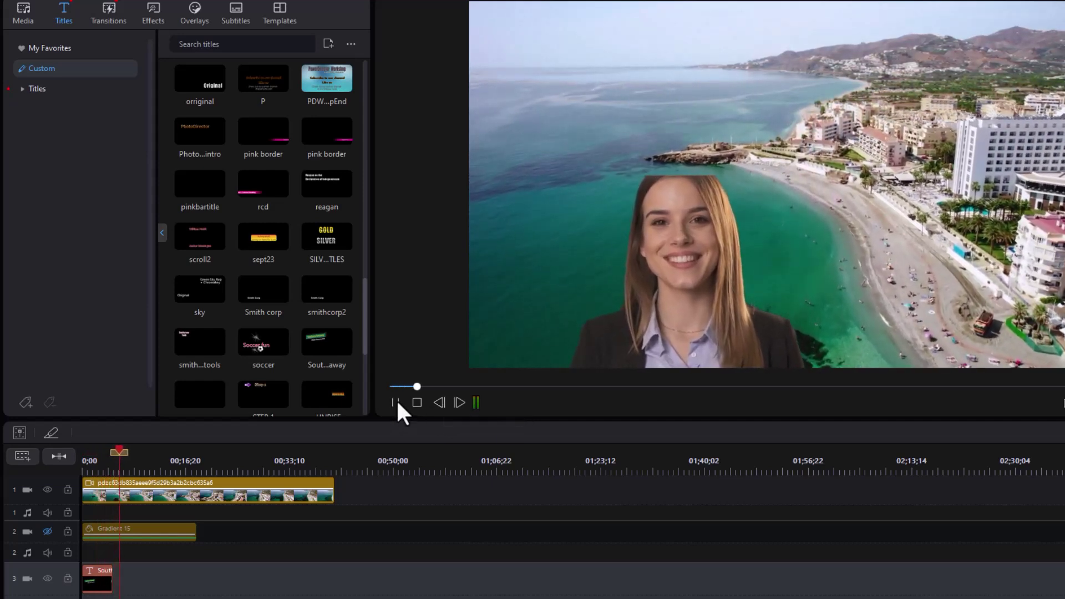
{"action": "left_click", "coordinate": [395, 399]}
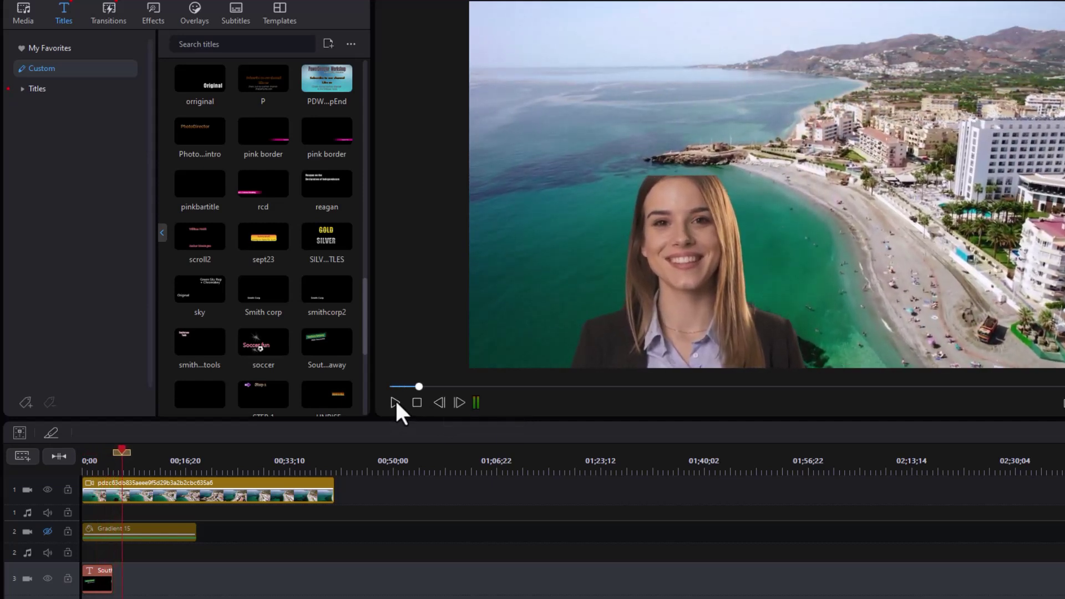
{"action": "left_click", "coordinate": [99, 577]}
{"action": "left_click_drag", "start_coordinate": [99, 576], "coordinate": [195, 579]}
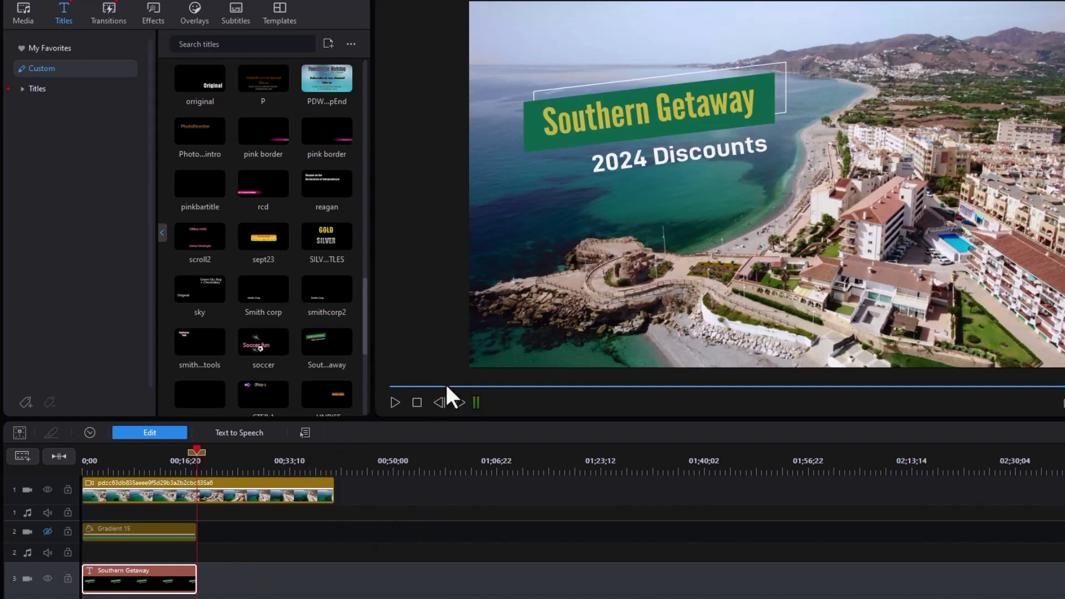
{"action": "left_click", "coordinate": [444, 387]}
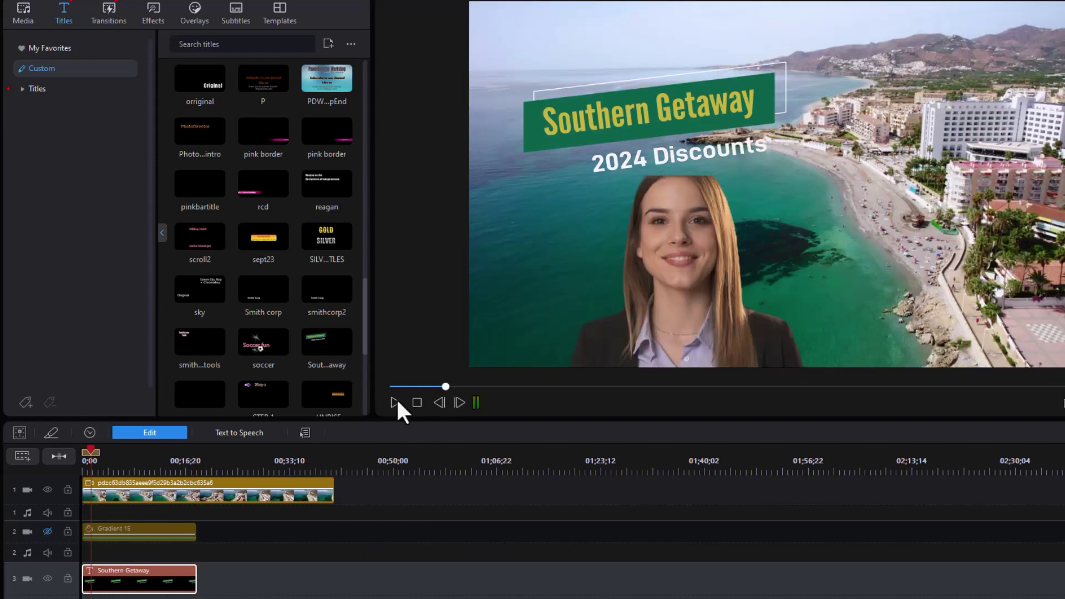
{"action": "left_click", "coordinate": [396, 401]}
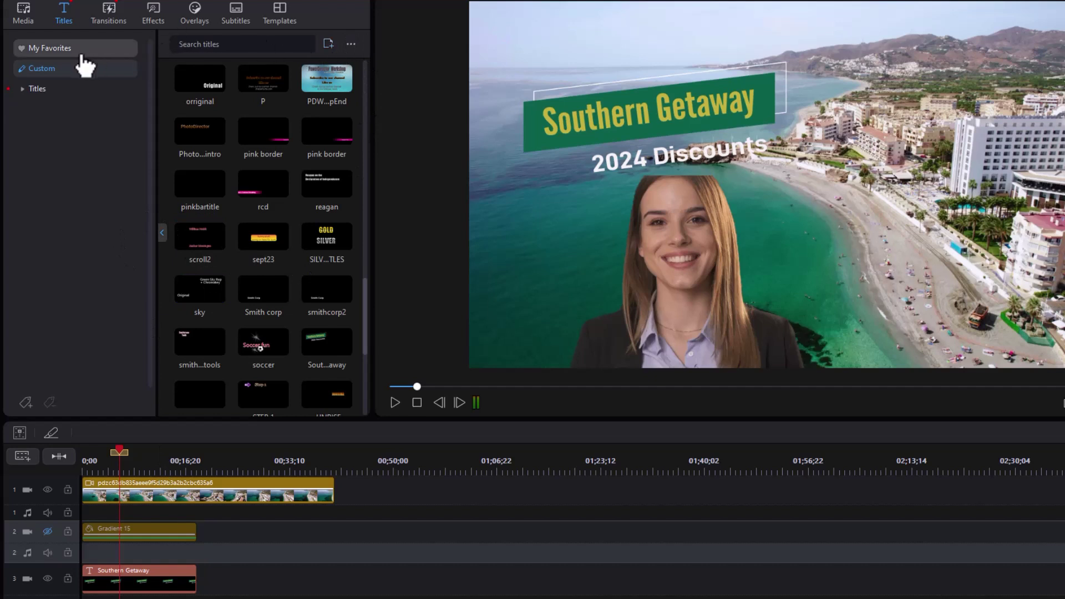
Browse Media > Color Boards > Gradient Color and unhide track 2's Gradient 15 clip.
{"action": "left_click", "coordinate": [24, 7]}
{"action": "left_click", "coordinate": [9, 233]}
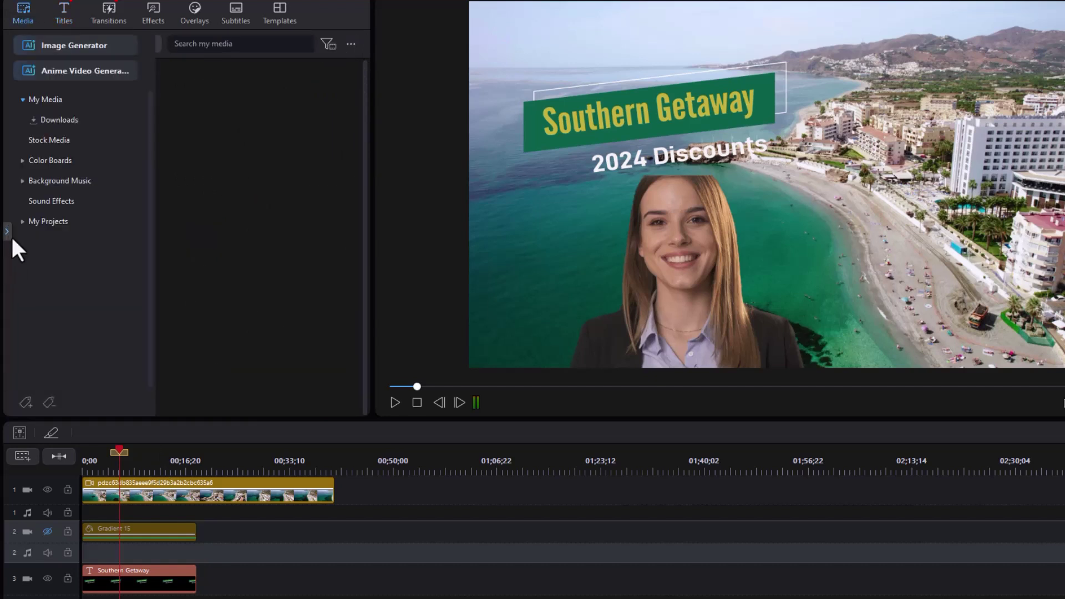
{"action": "left_click", "coordinate": [74, 167]}
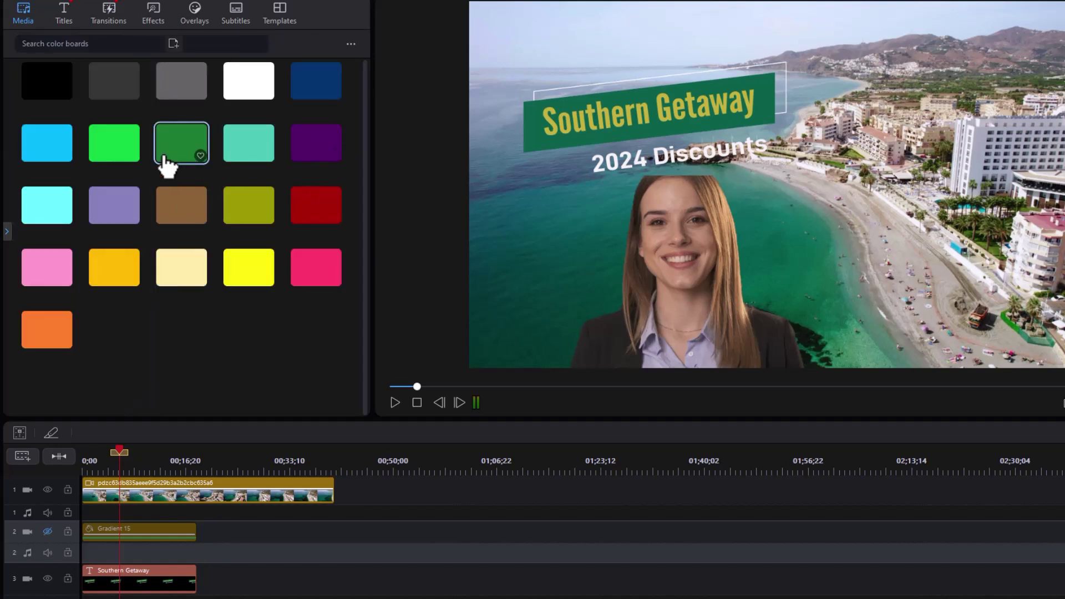
{"action": "left_click", "coordinate": [8, 232]}
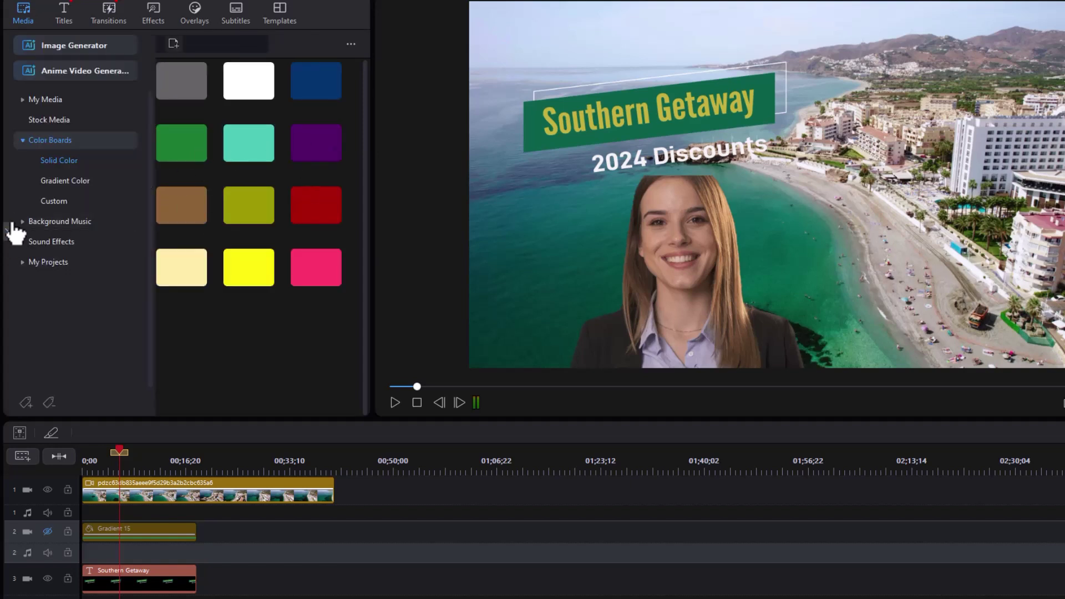
{"action": "left_click", "coordinate": [78, 180]}
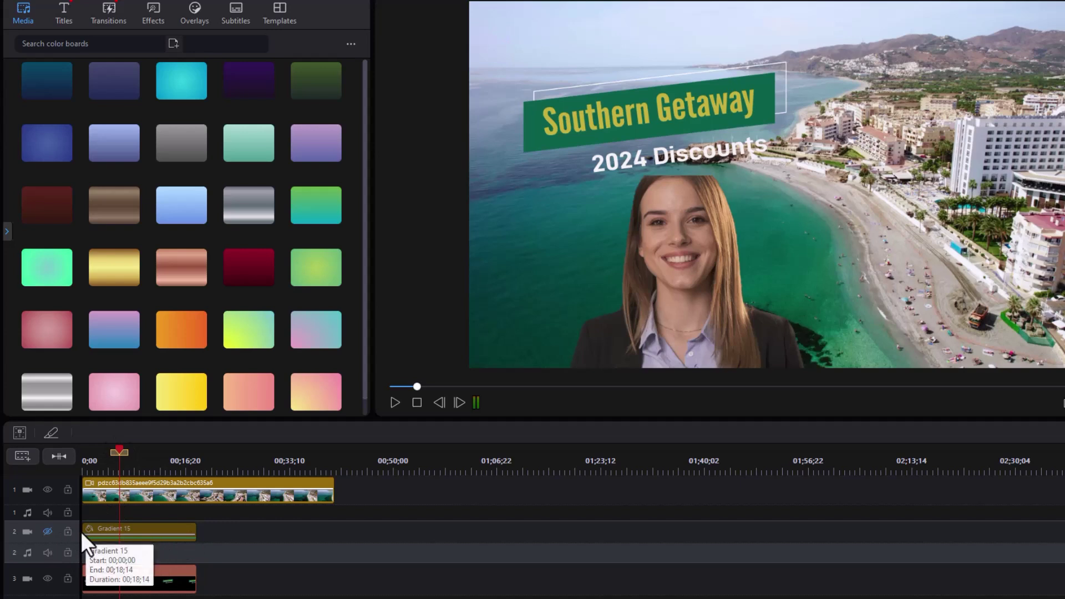
{"action": "left_click", "coordinate": [43, 533]}
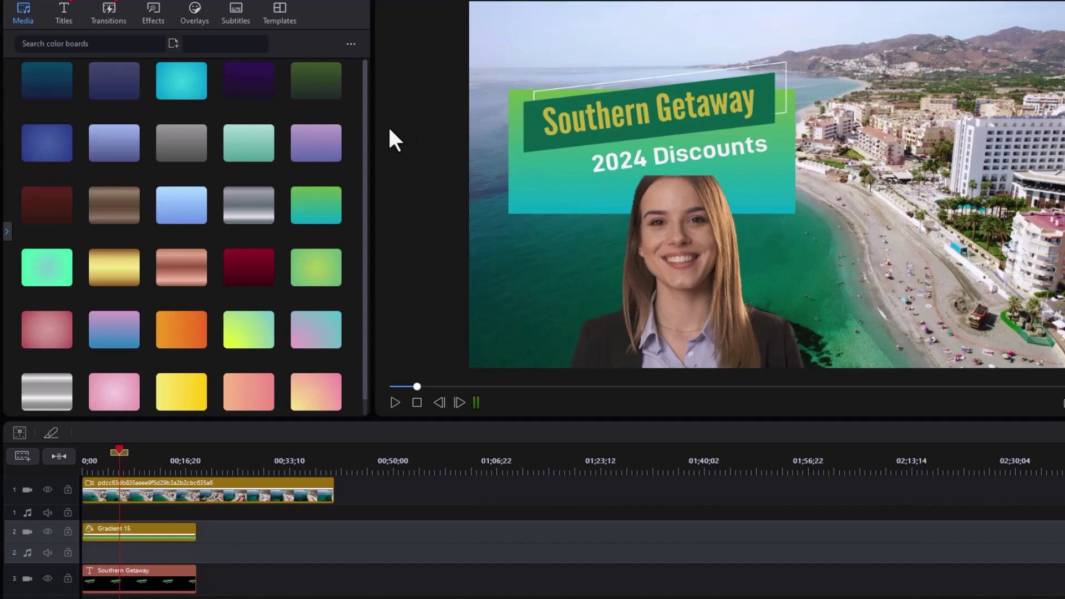
With the title track hidden, drag the Gradient 15 board up just above the spokesperson's head.
{"action": "left_click", "coordinate": [166, 536]}
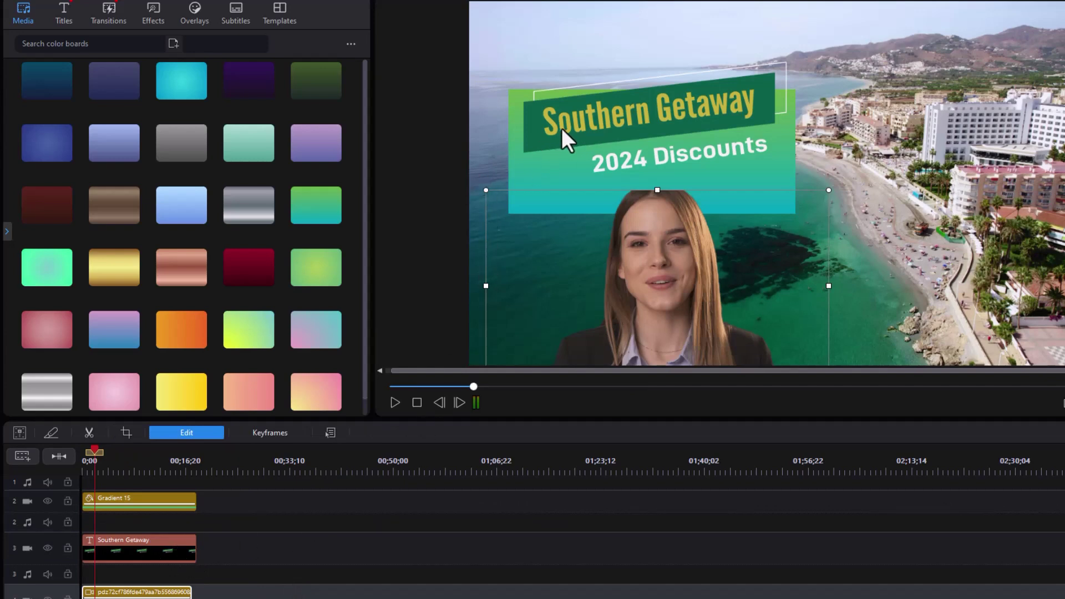
{"action": "left_click", "coordinate": [48, 547]}
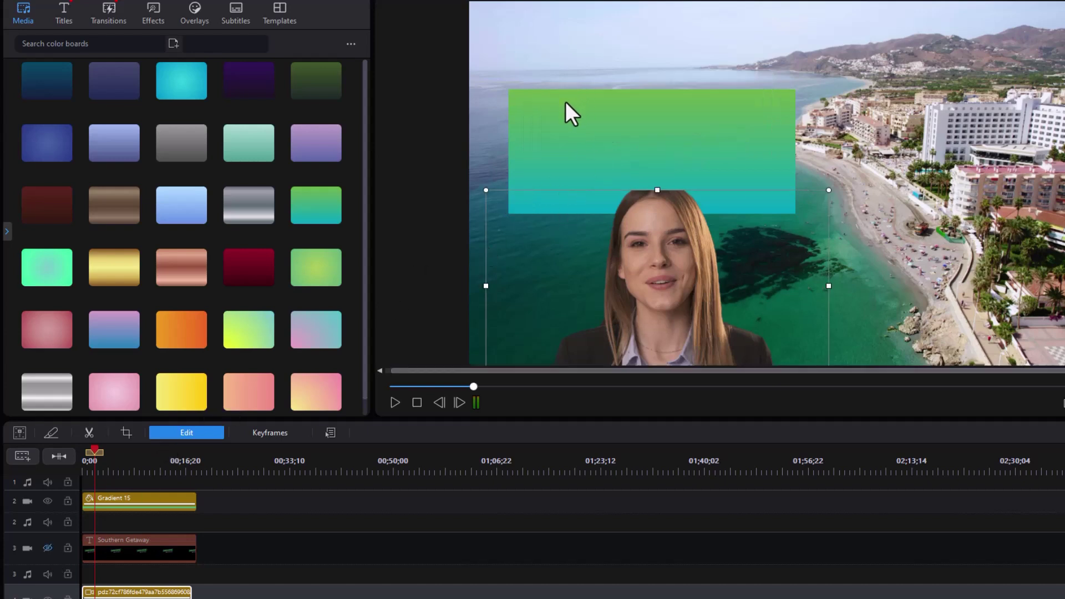
{"action": "left_click", "coordinate": [600, 106]}
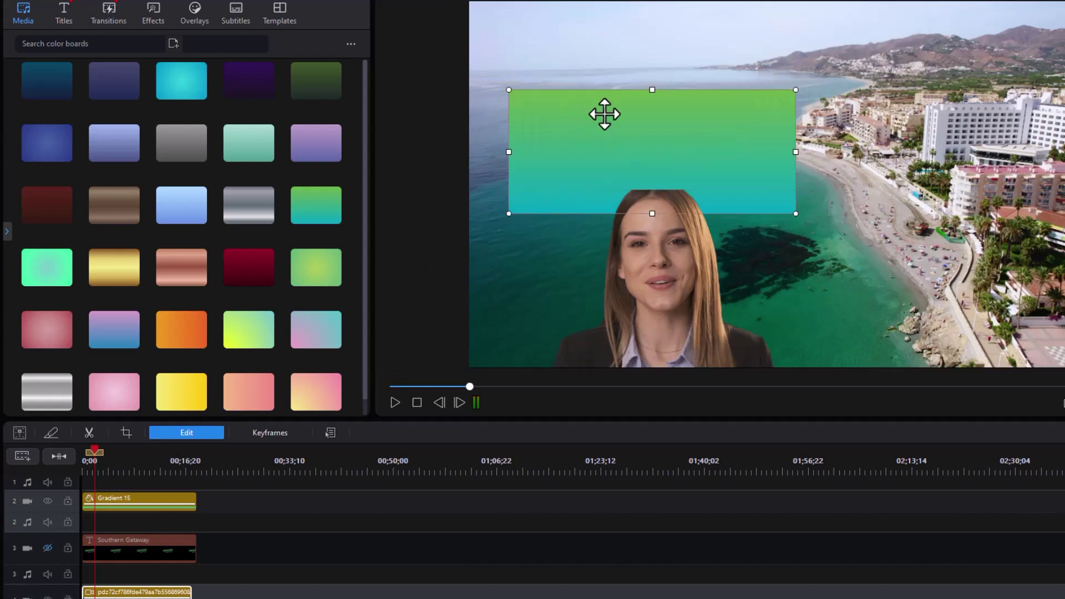
{"action": "left_click_drag", "start_coordinate": [625, 93], "coordinate": [642, 74]}
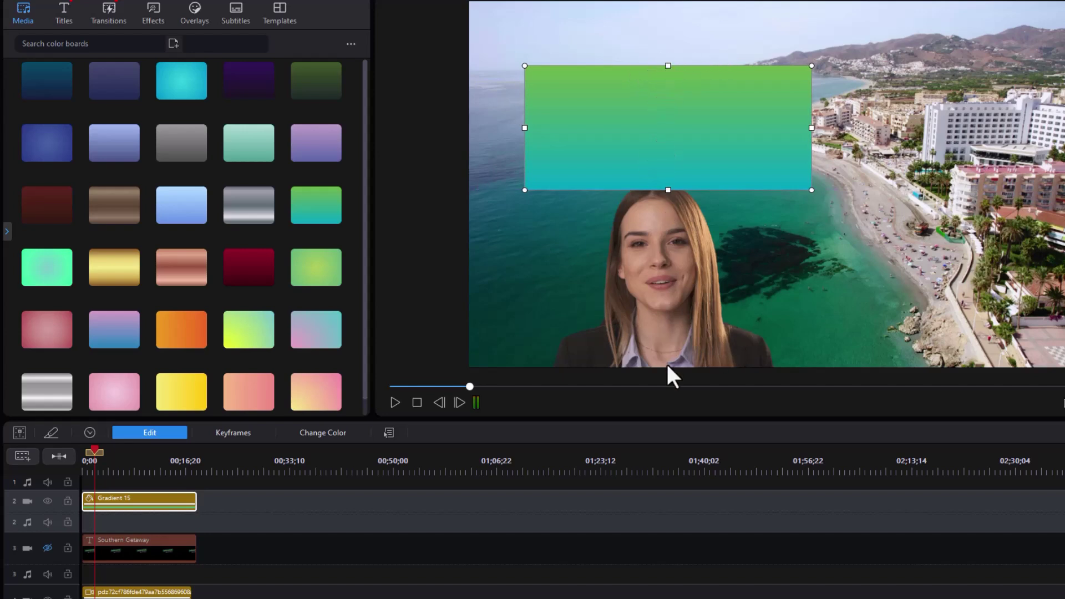
{"action": "left_click", "coordinate": [47, 548]}
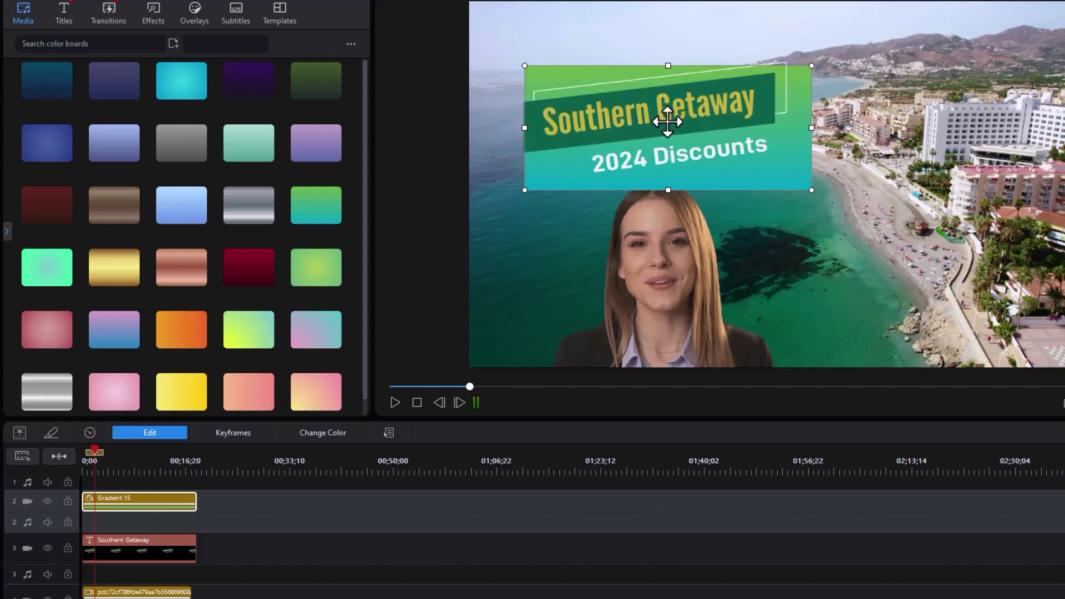
In the title designer, centre the 'Southern Getaway' title on the gradient board at 0.310 / 0.348.
{"action": "double_click", "coordinate": [636, 142]}
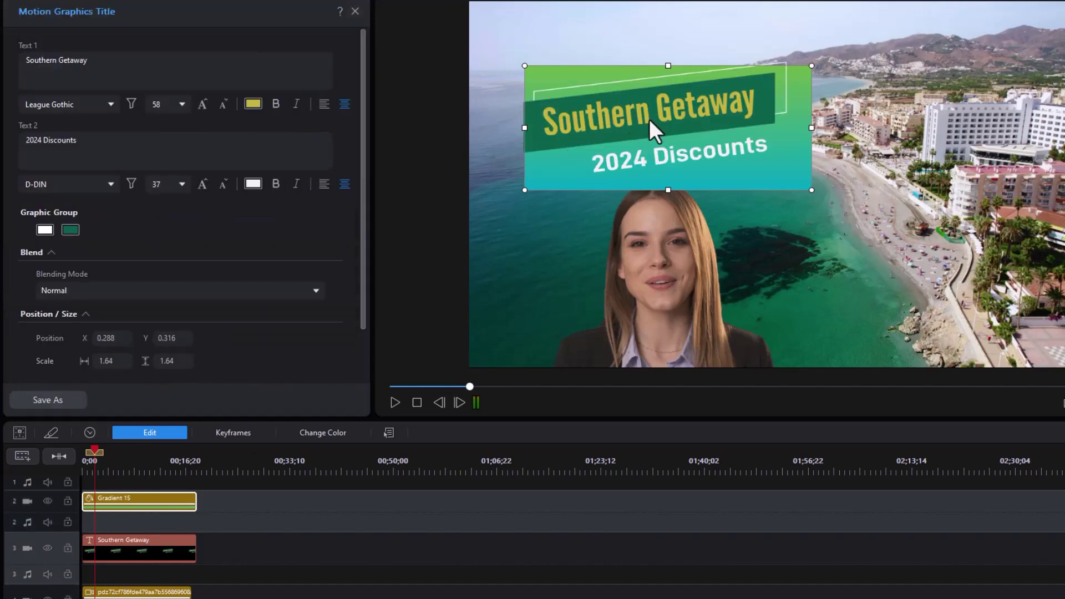
{"action": "left_click", "coordinate": [656, 119]}
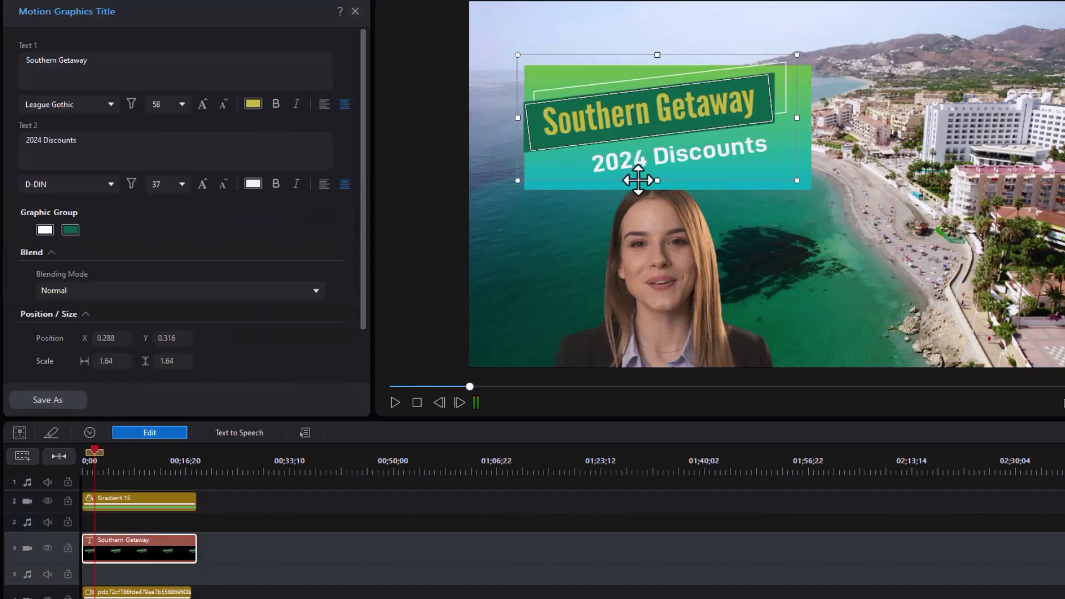
{"action": "mouse_move", "coordinate": [638, 178]}
{"action": "left_mouse_down"}
{"action": "mouse_move", "coordinate": [650, 179]}
{"action": "mouse_move", "coordinate": [647, 189]}
{"action": "left_mouse_up"}
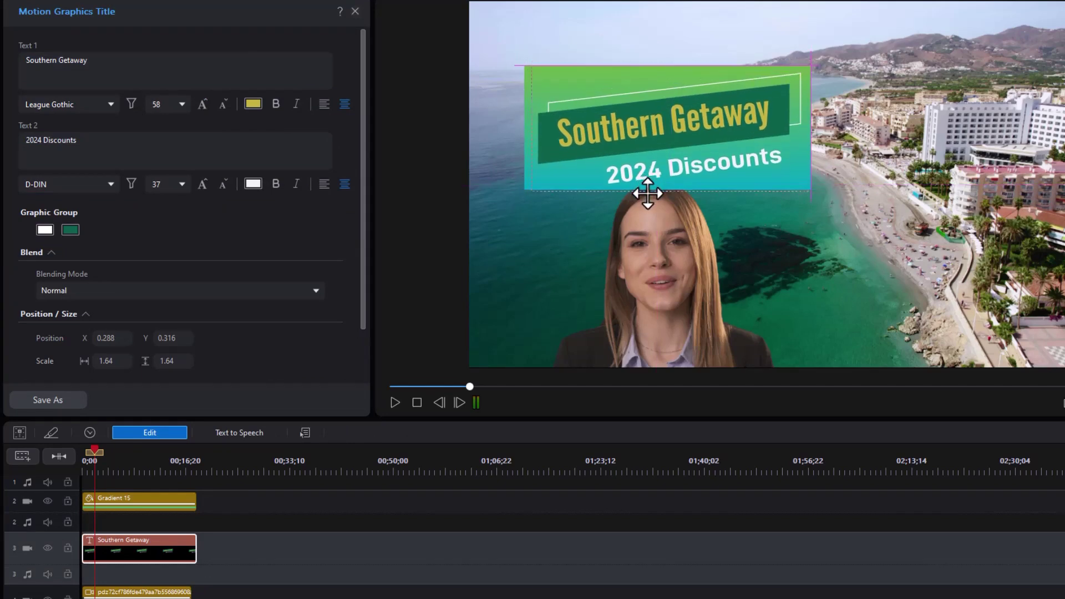
{"action": "left_click_drag", "start_coordinate": [647, 192], "coordinate": [647, 192]}
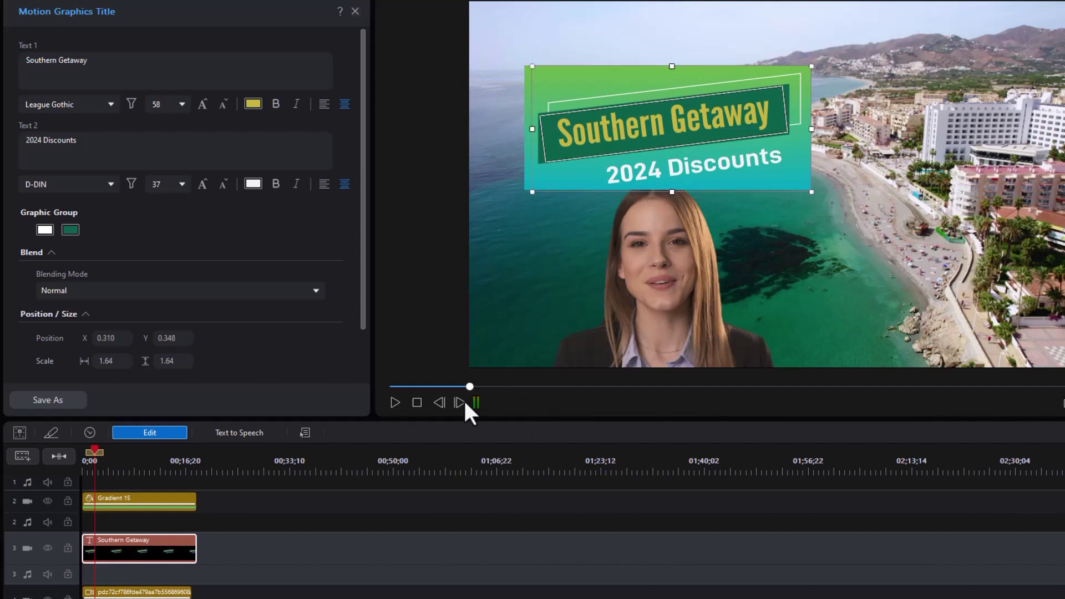
{"action": "left_click", "coordinate": [397, 386]}
{"action": "left_click", "coordinate": [394, 404]}
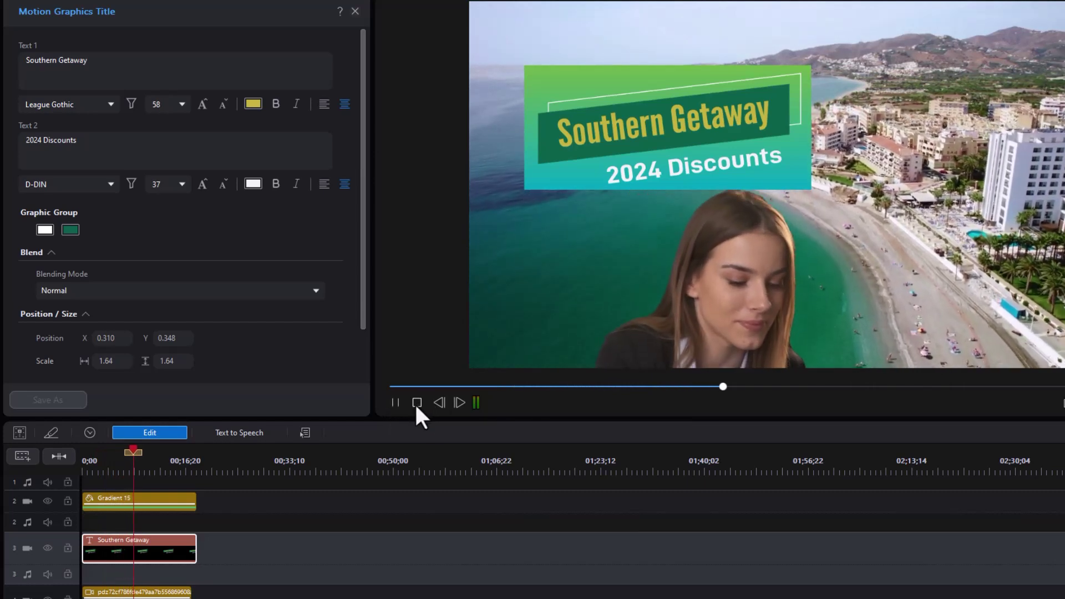
{"action": "left_click", "coordinate": [395, 404]}
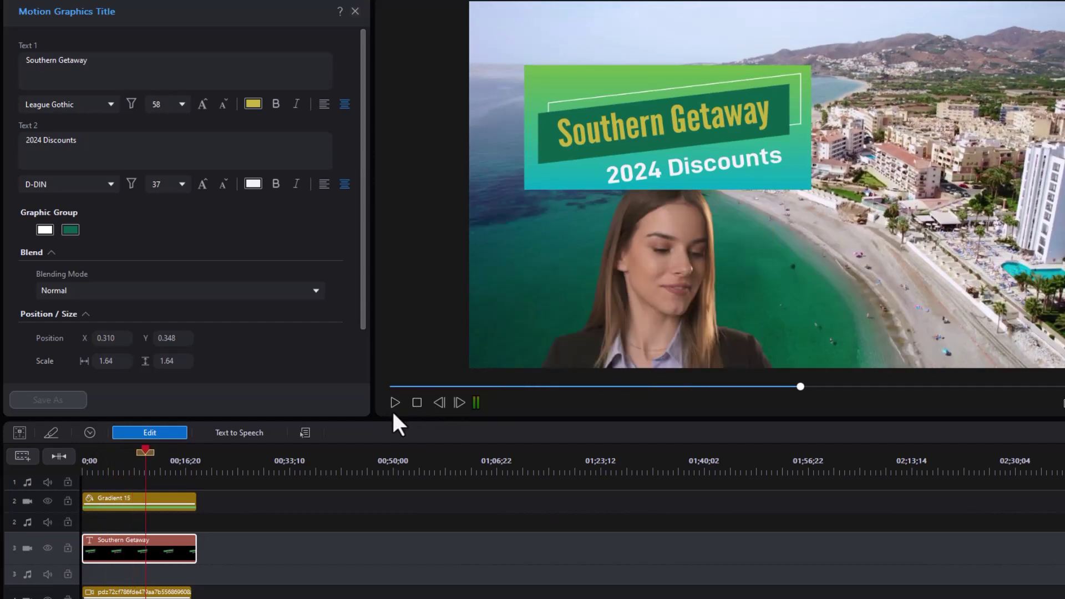